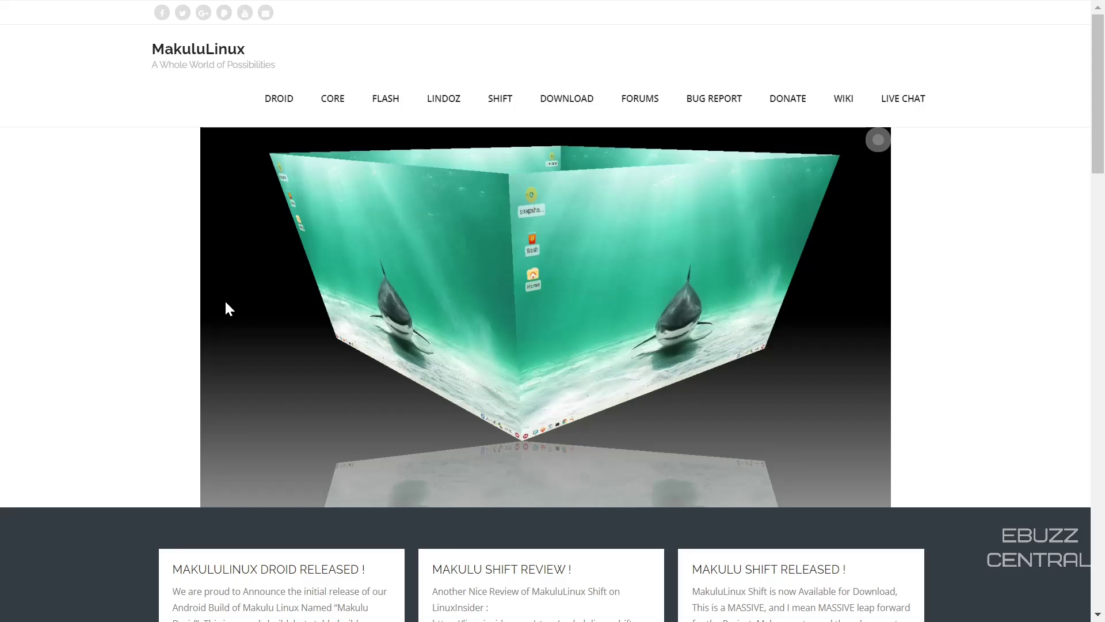
Step: Reload the MakuluLinux homepage and open the 'MAKULU SHIFT RELEASED !' news post
{"action": "left_click", "coordinate": [199, 58]}
{"action": "scroll", "coordinate": [481, 106], "scroll_direction": "down", "scroll_amount": 2}
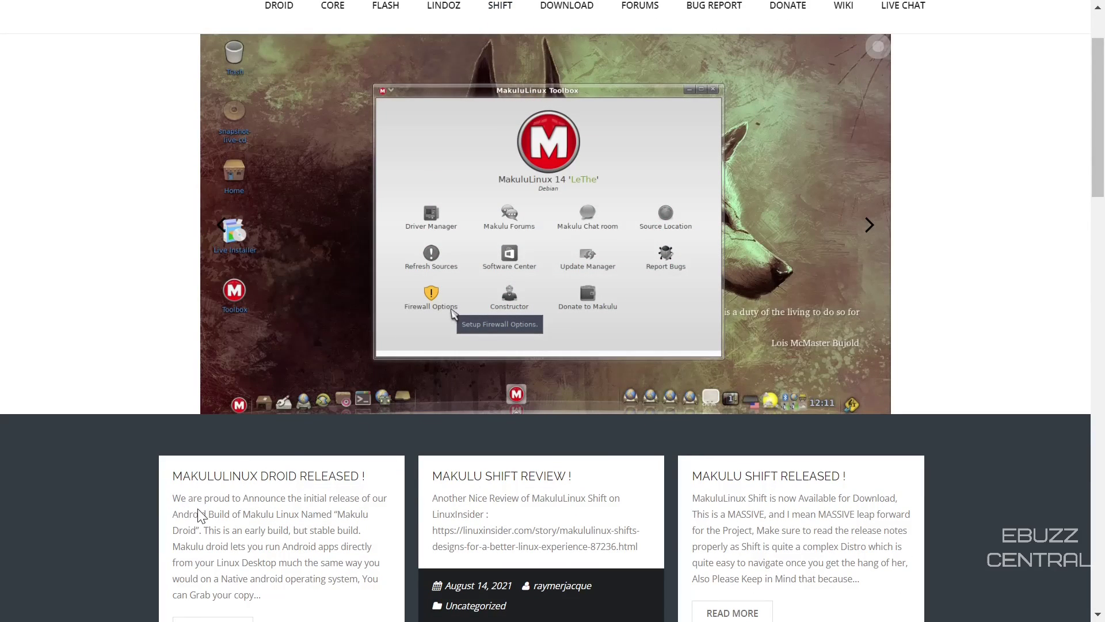
{"action": "scroll", "coordinate": [535, 485], "scroll_direction": "down", "scroll_amount": 3}
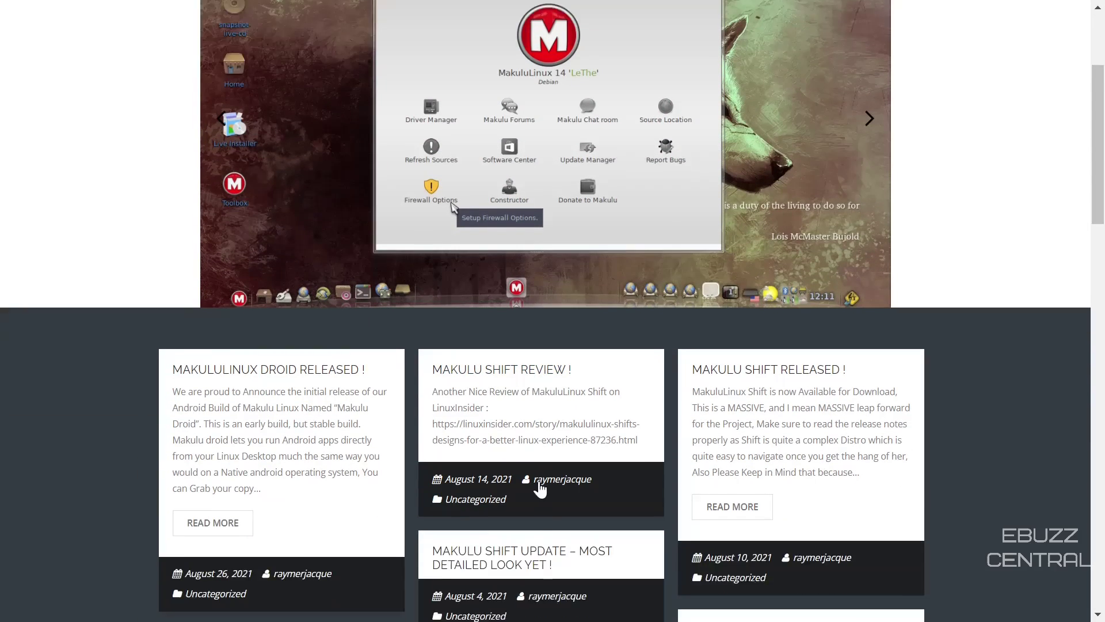
{"action": "left_click", "coordinate": [733, 427]}
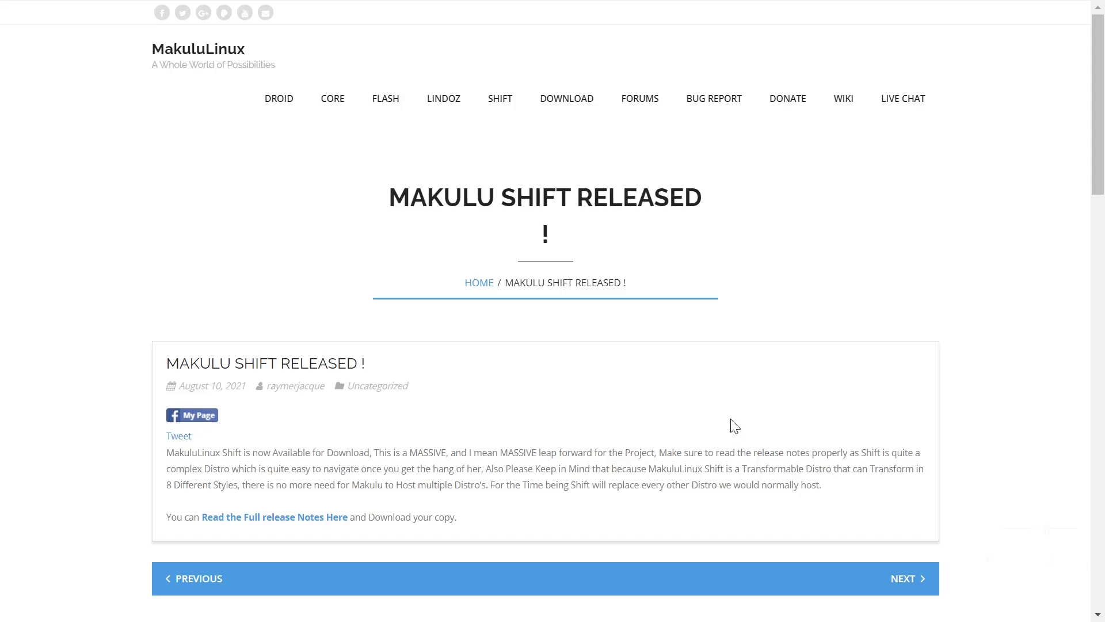
Step: Scroll down the Makulu Shift Released post toward the full release notes link
{"action": "scroll", "coordinate": [699, 323], "scroll_direction": "down", "scroll_amount": 3}
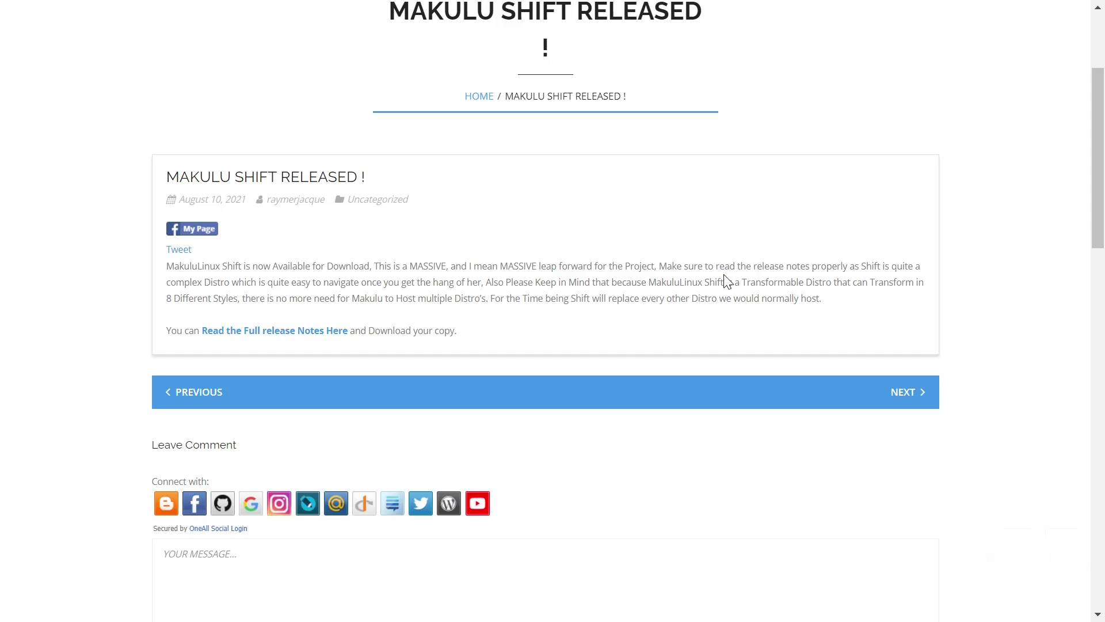
Step: Open the full Shift release notes and scroll down through them and back up
{"action": "left_click", "coordinate": [256, 336]}
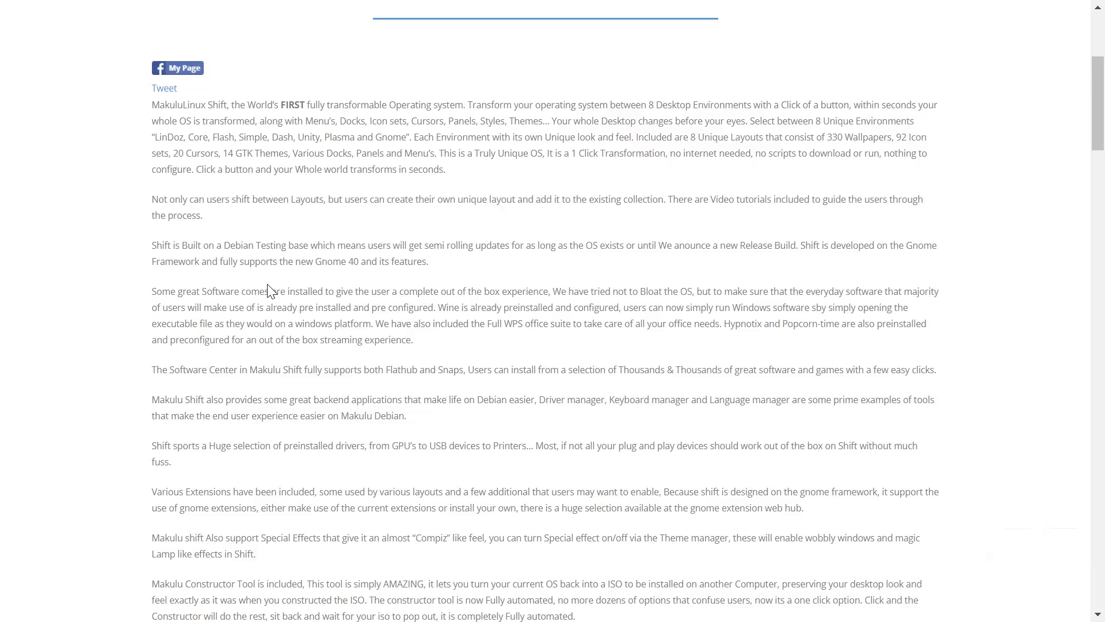
{"action": "scroll", "coordinate": [270, 291], "scroll_direction": "down", "scroll_amount": 20}
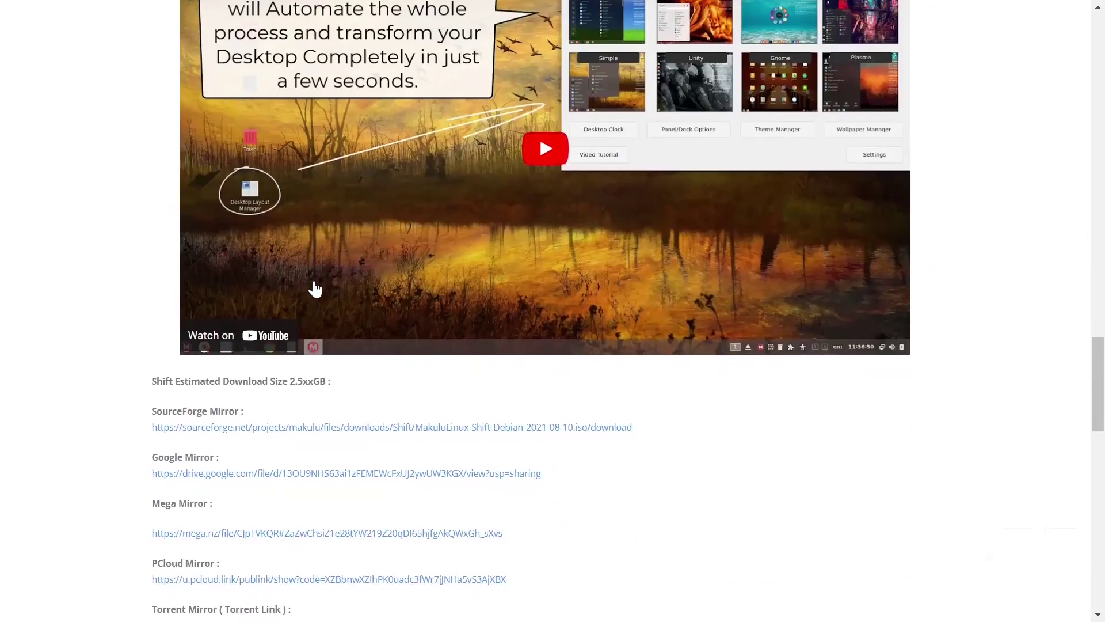
{"action": "scroll", "coordinate": [314, 288], "scroll_direction": "up", "scroll_amount": 20}
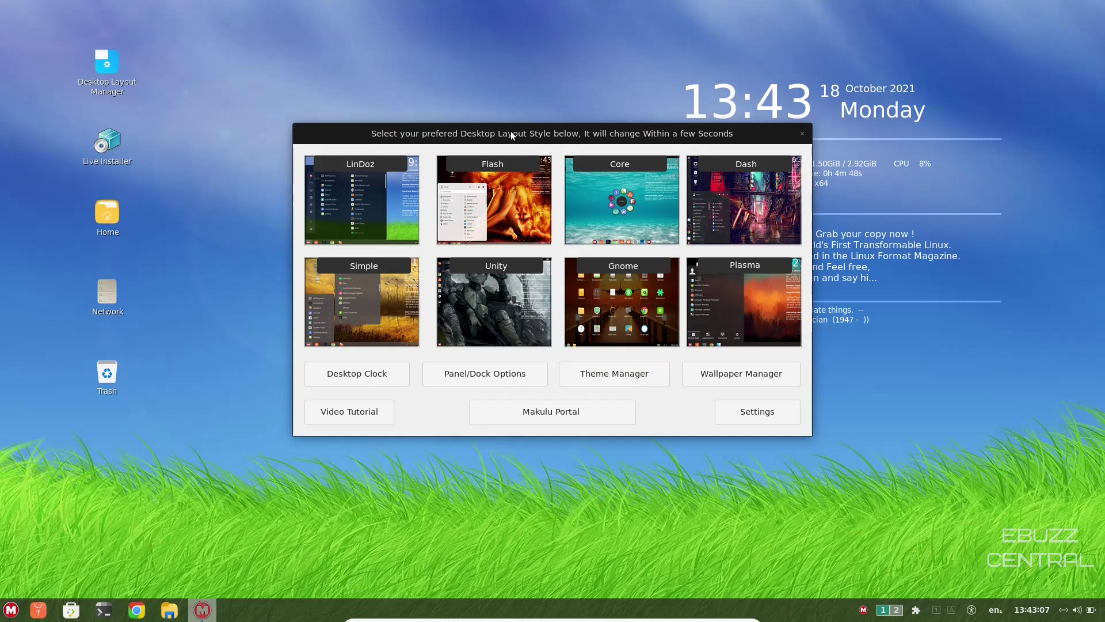
Step: Move the layout chooser to the right, then open and close the application menu
{"action": "left_click_drag", "start_coordinate": [509, 127], "coordinate": [666, 119]}
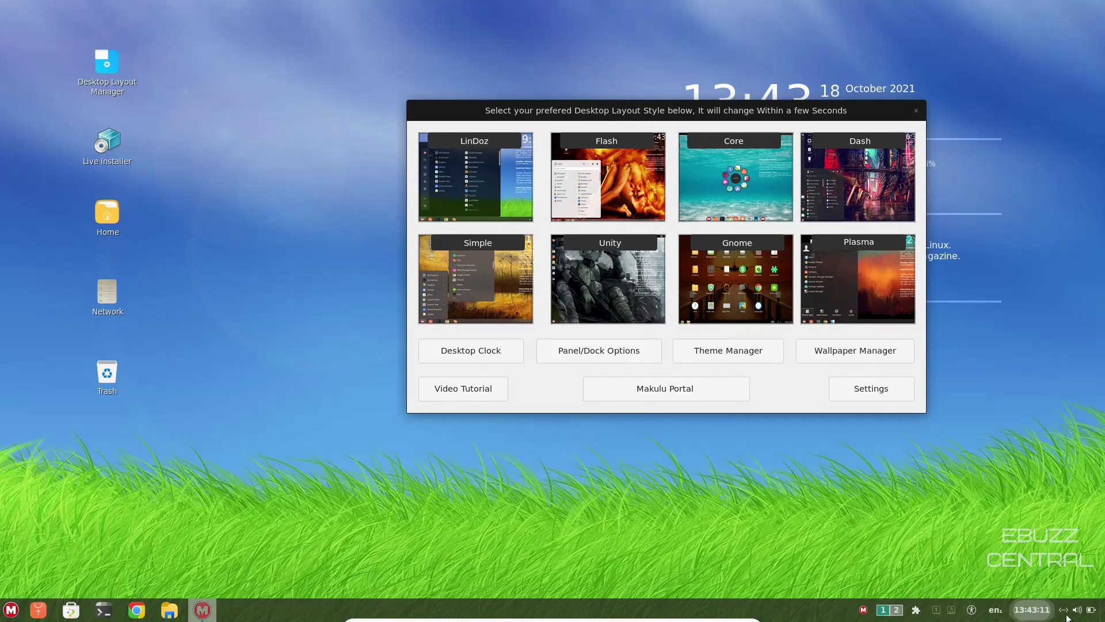
{"action": "left_click", "coordinate": [9, 613]}
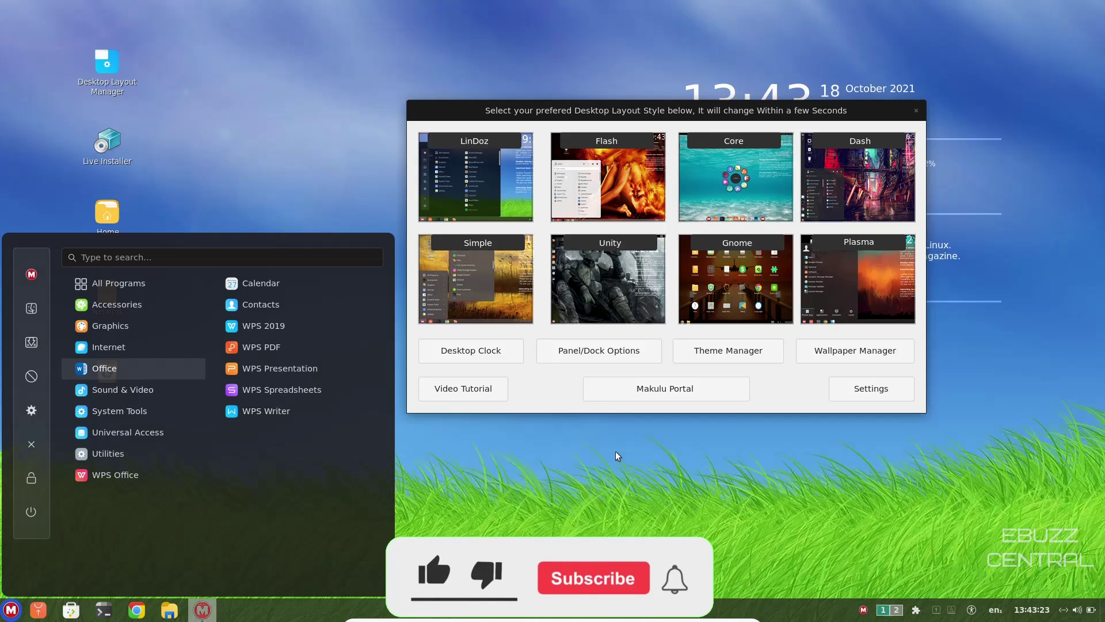
{"action": "left_click", "coordinate": [615, 449]}
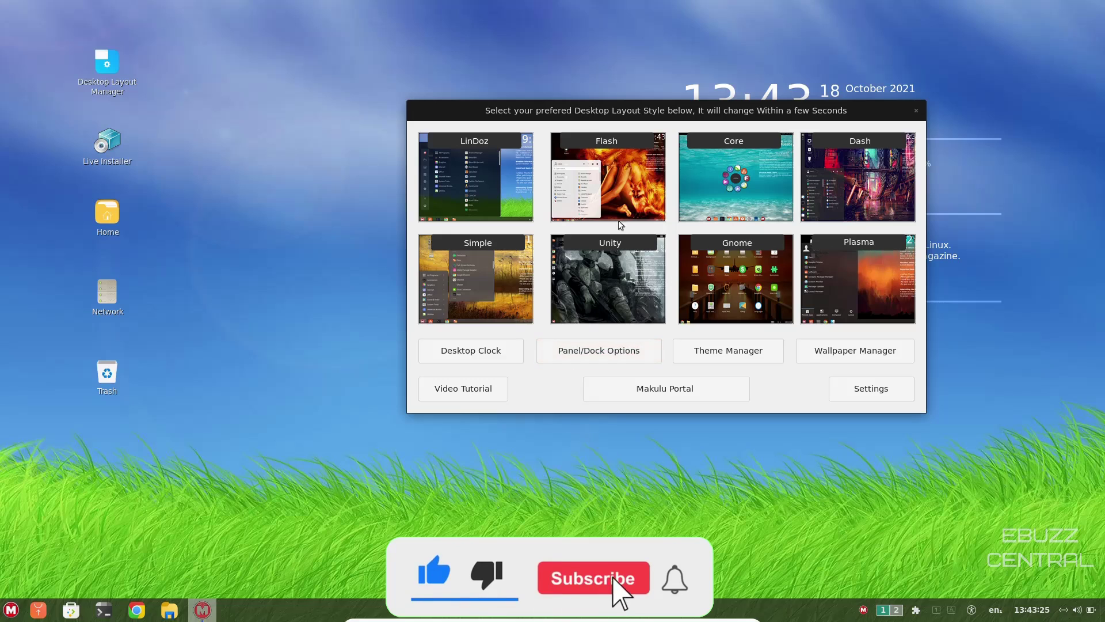
Step: Apply the Flash layout, move the chooser up-right, and browse the application menu before closing it
{"action": "left_click", "coordinate": [619, 173]}
{"action": "left_click_drag", "start_coordinate": [681, 138], "coordinate": [750, 117]}
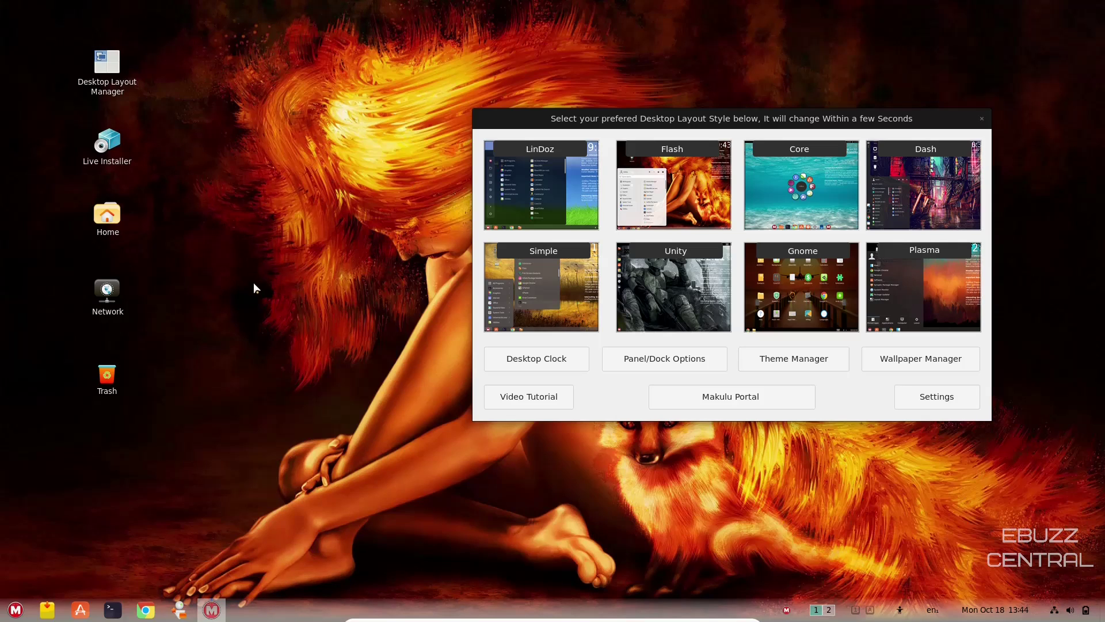
{"action": "left_click", "coordinate": [15, 610]}
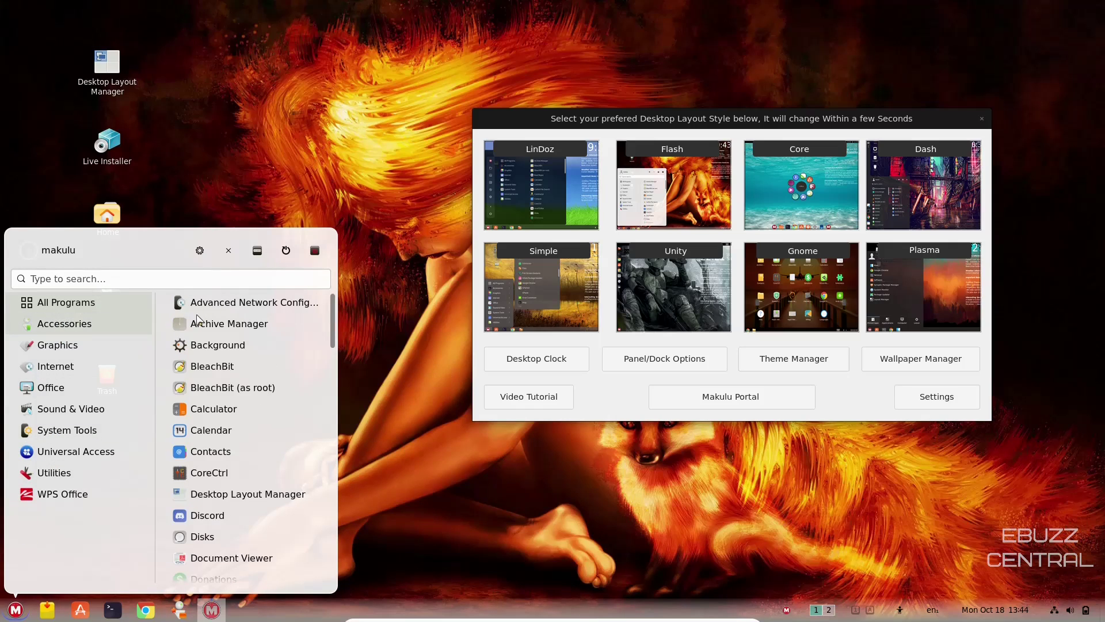
{"action": "scroll", "coordinate": [247, 397], "scroll_direction": "down", "scroll_amount": 3}
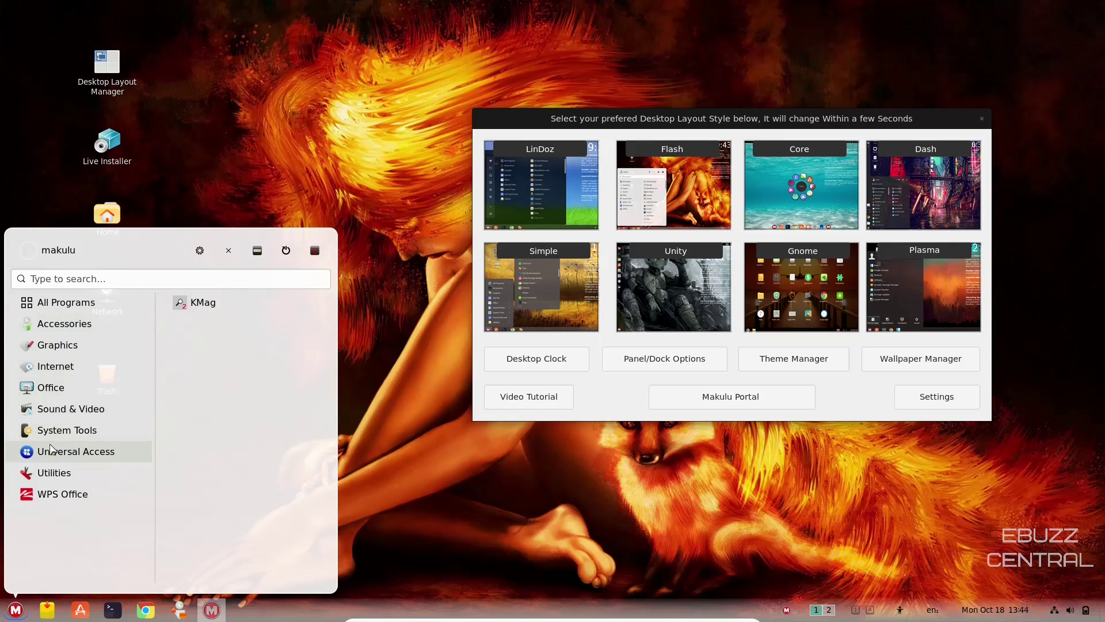
{"action": "mouse_move", "coordinate": [51, 371]}
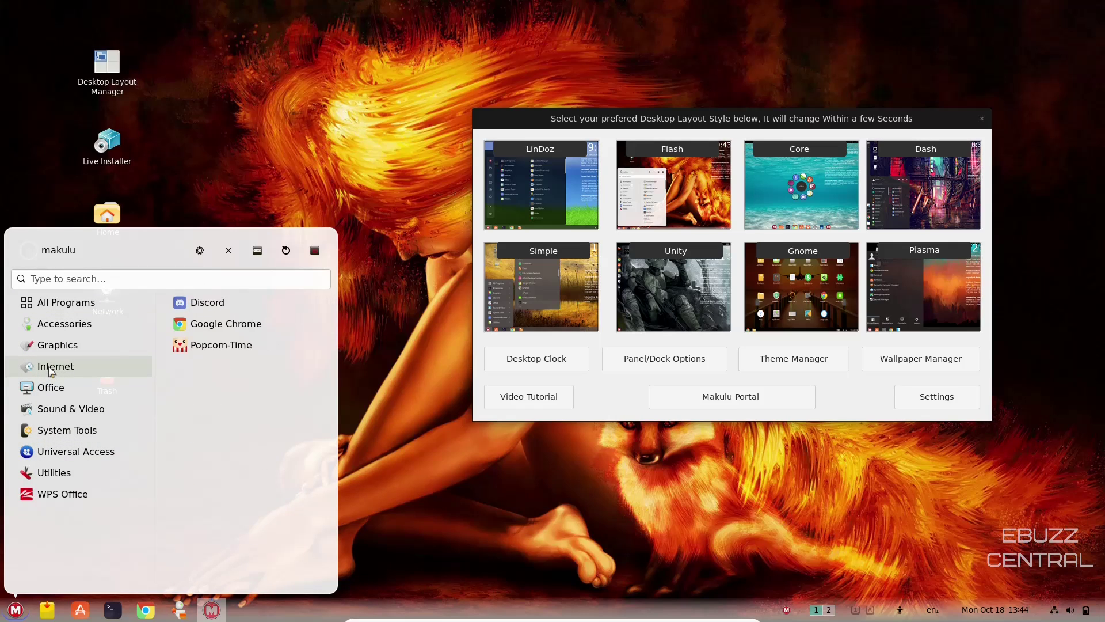
{"action": "left_click", "coordinate": [405, 443]}
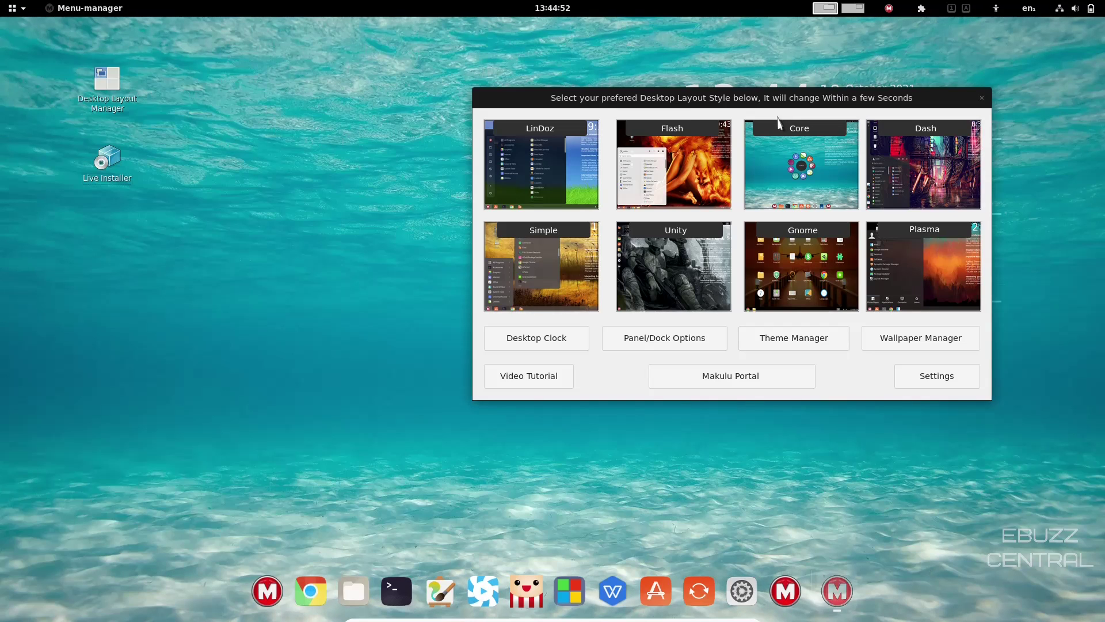
Step: Move the layout chooser left to reveal the clock, and browse the Pie-Menu's Internet and WPS Office apps
{"action": "left_click_drag", "start_coordinate": [767, 107], "coordinate": [369, 139]}
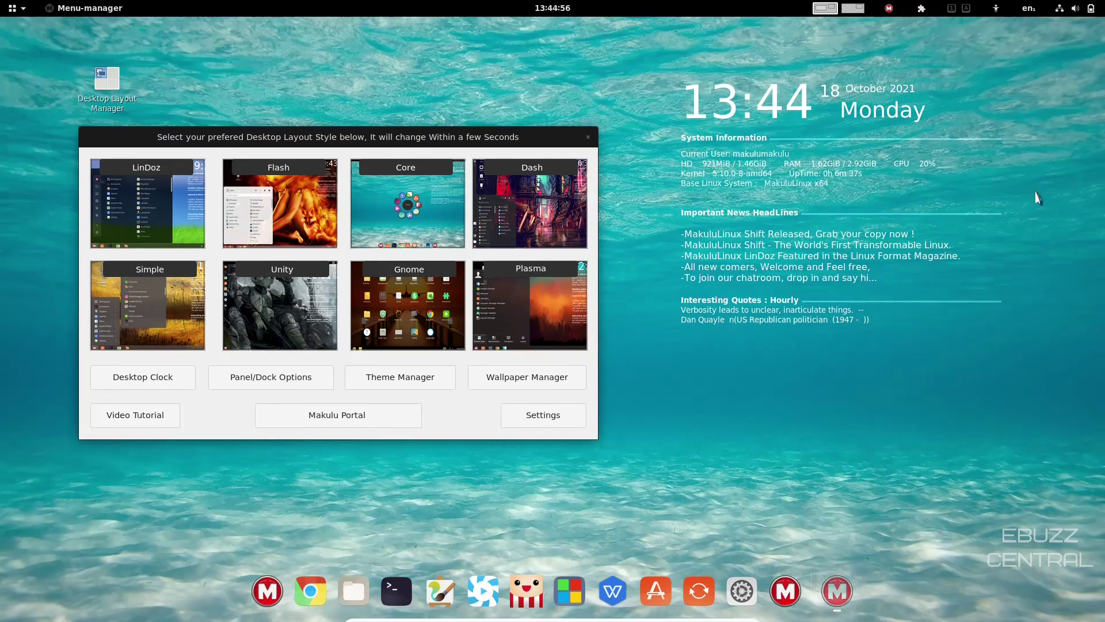
{"action": "left_click", "coordinate": [264, 597]}
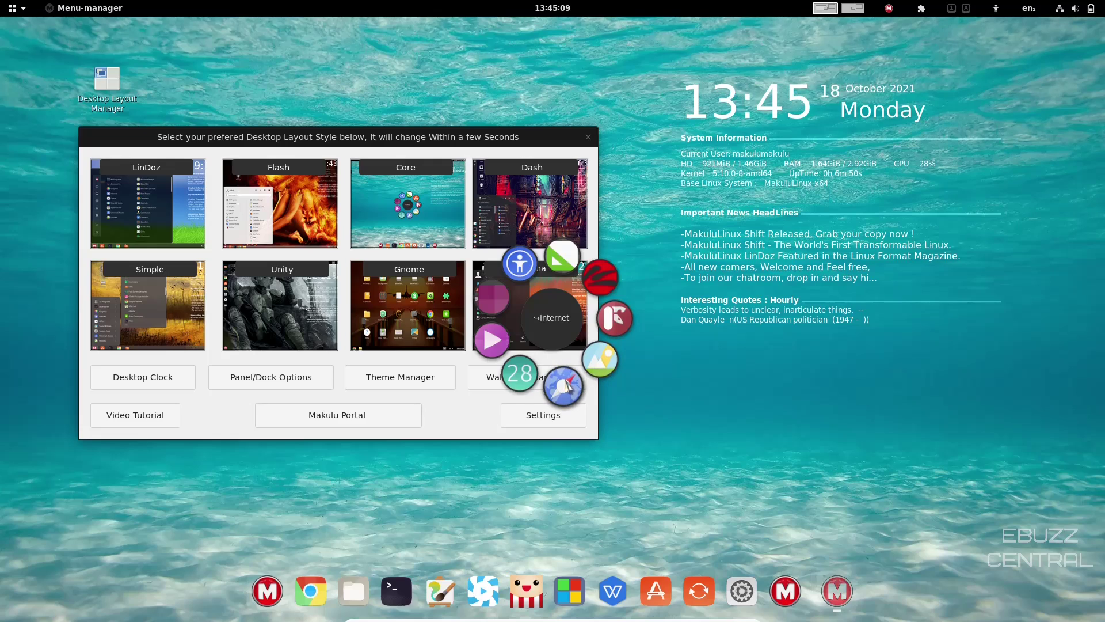
{"action": "left_click", "coordinate": [566, 386]}
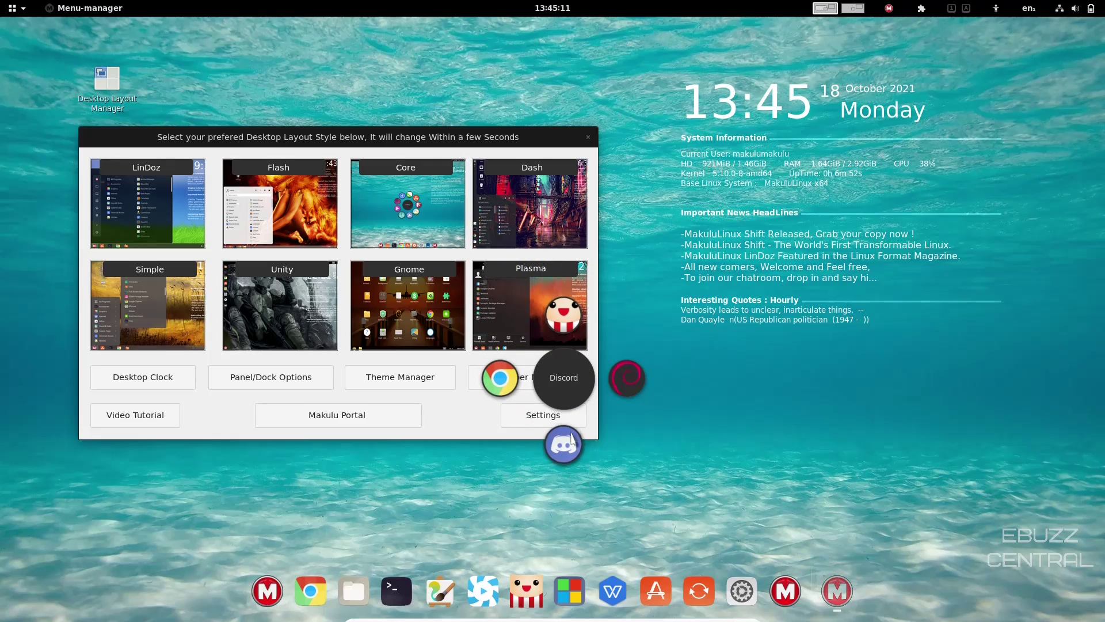
{"action": "left_click", "coordinate": [633, 377]}
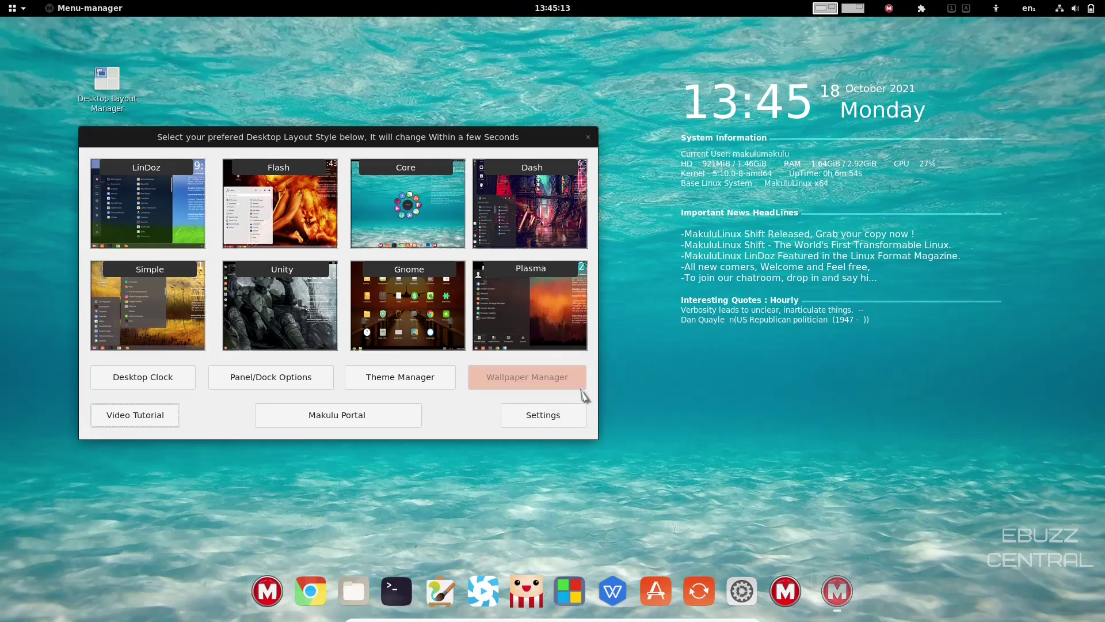
{"action": "key", "text": "ctrl+alt+space"}
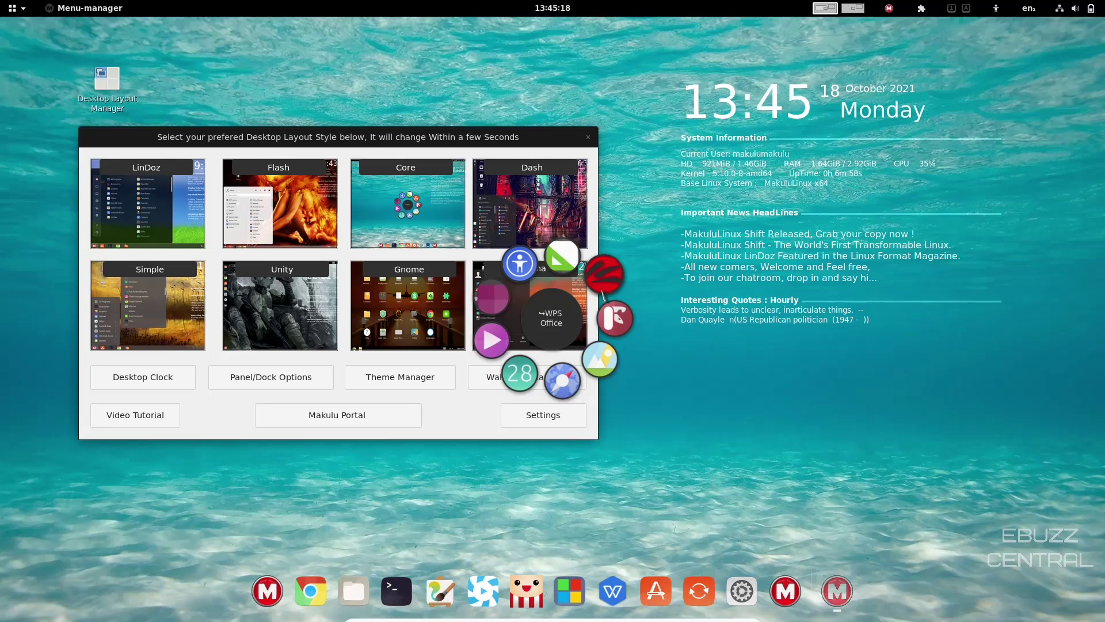
{"action": "left_click", "coordinate": [604, 282]}
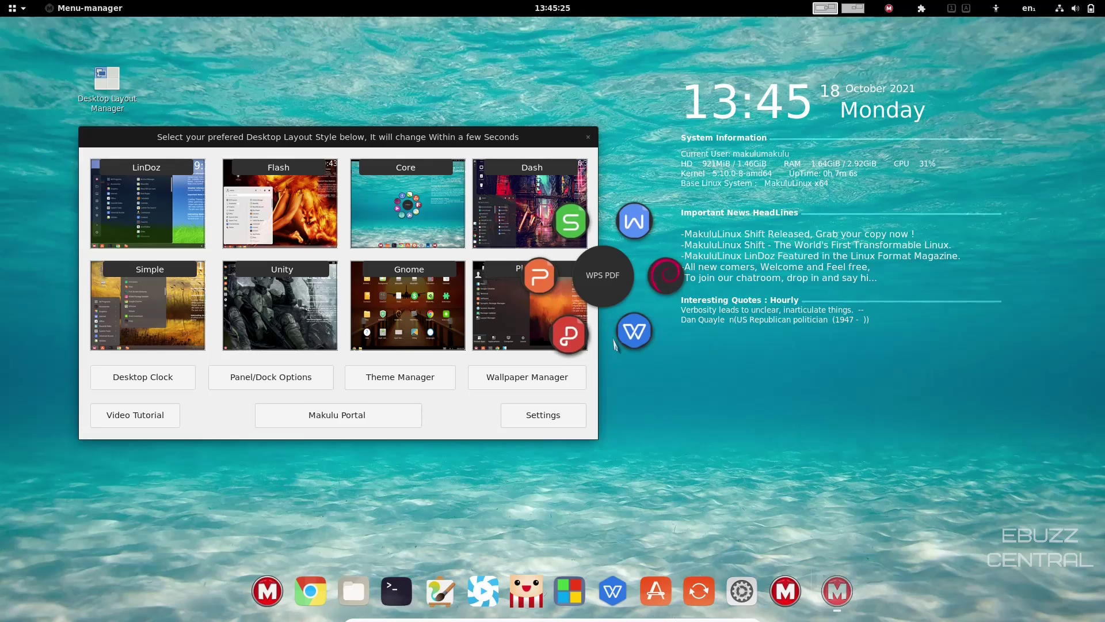
{"action": "left_click", "coordinate": [635, 266]}
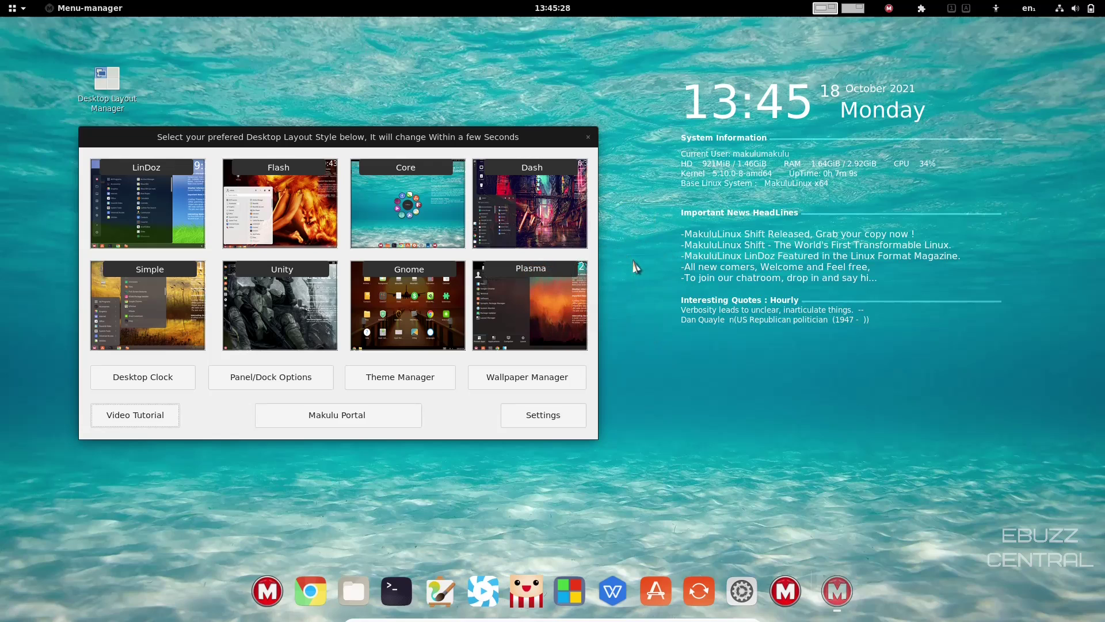
{"action": "left_click", "coordinate": [527, 209]}
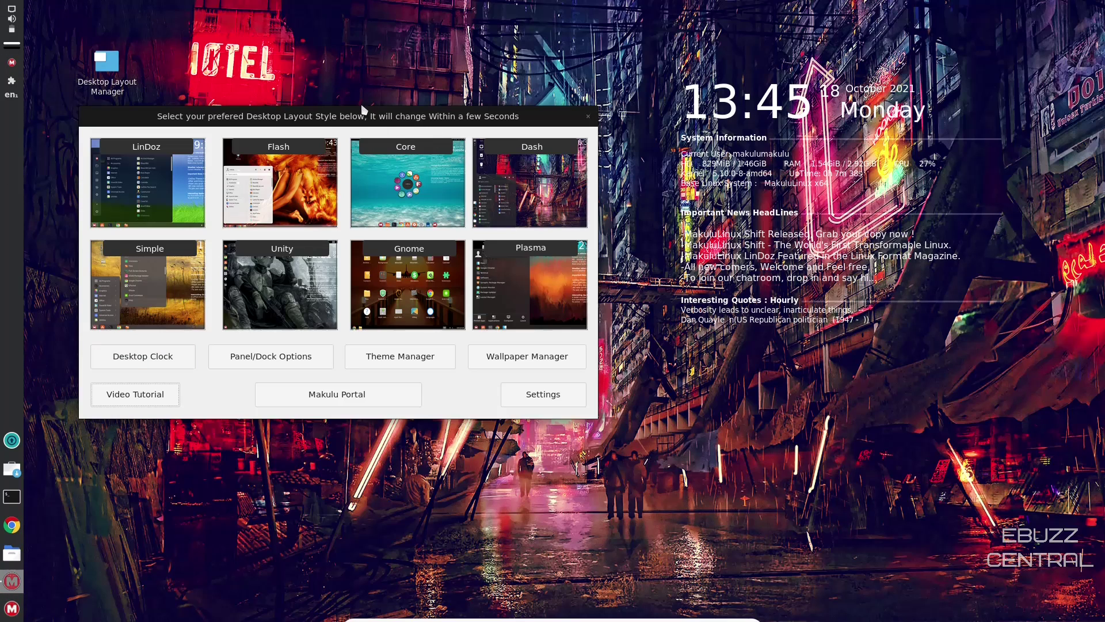
{"action": "left_click_drag", "start_coordinate": [355, 121], "coordinate": [417, 60]}
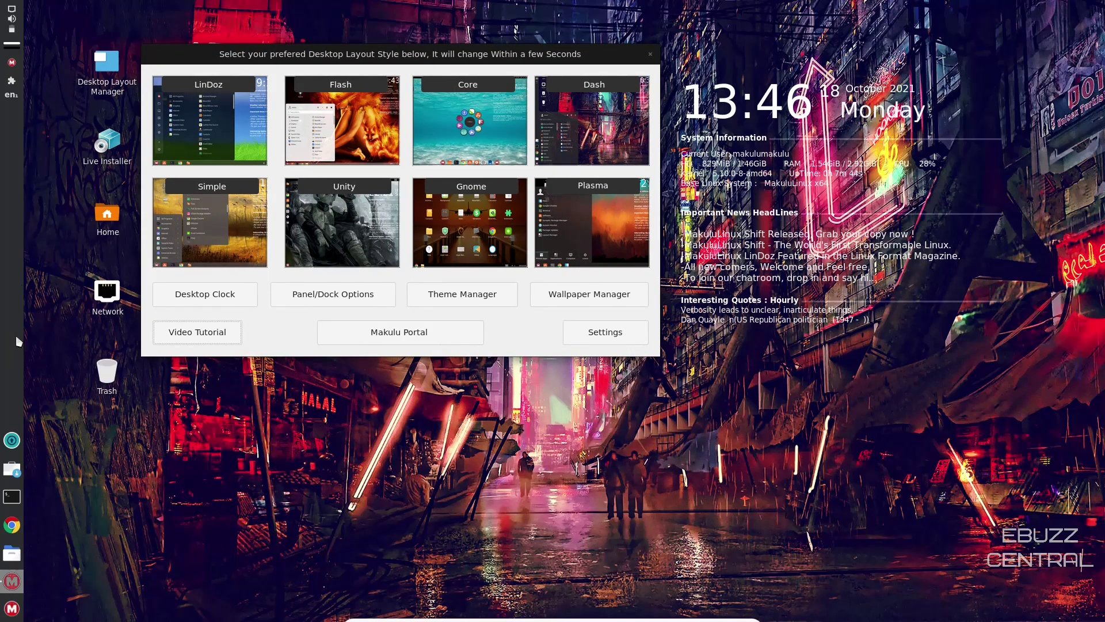
{"action": "left_click", "coordinate": [13, 608]}
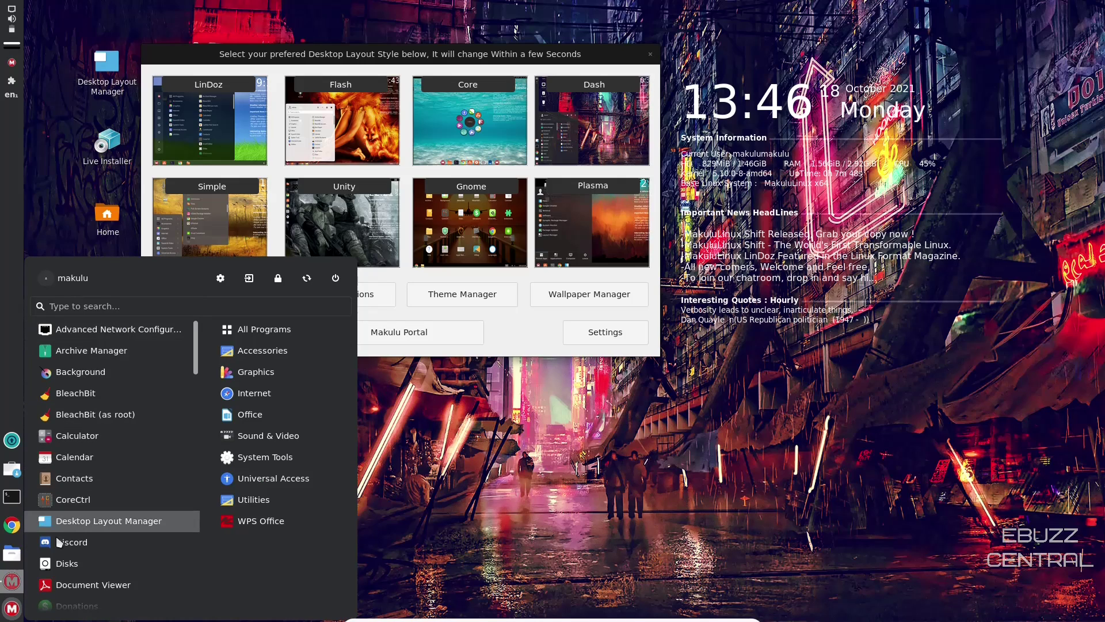
{"action": "left_click", "coordinate": [247, 371]}
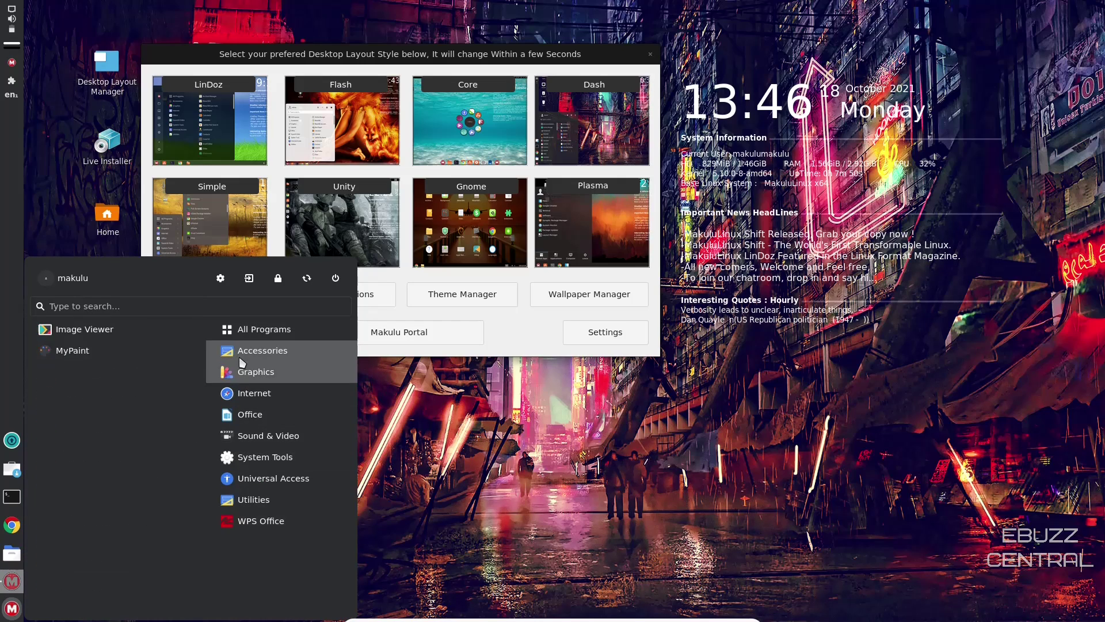
{"action": "mouse_move", "coordinate": [249, 444]}
{"action": "left_click", "coordinate": [522, 450]}
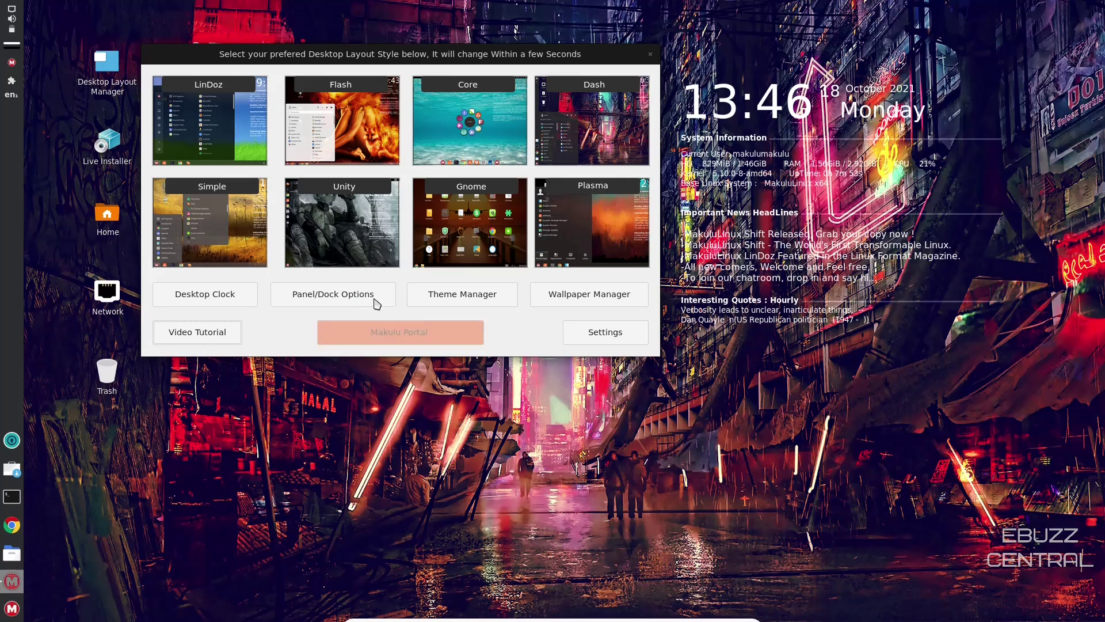
Step: Apply the Simple layout, nudge the dialog lower right, and browse the new start menu's categories
{"action": "left_click", "coordinate": [191, 216]}
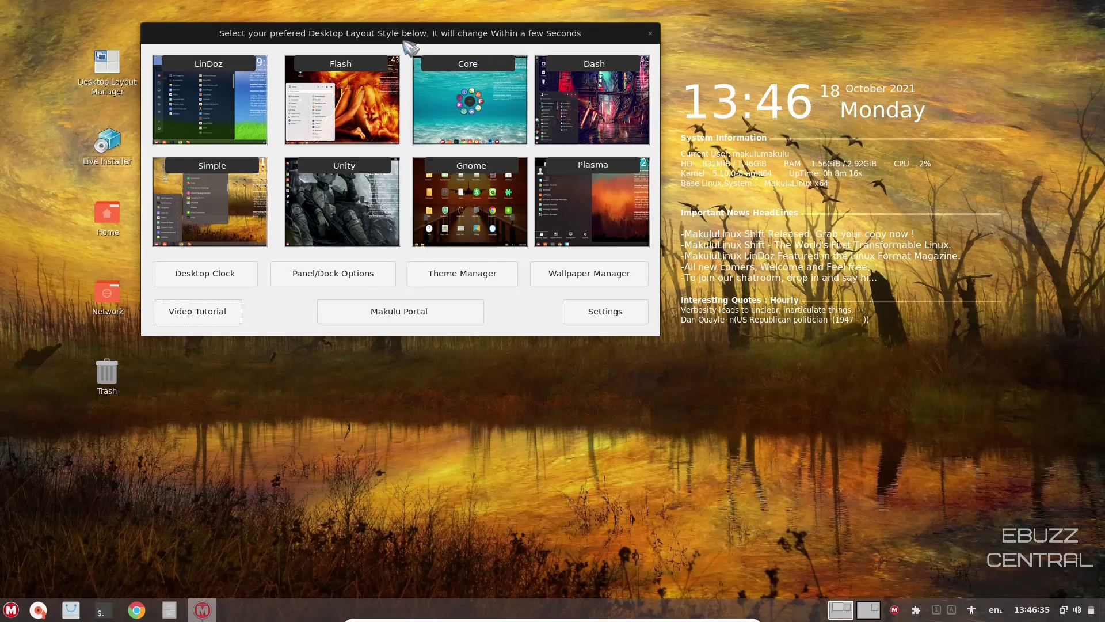
{"action": "left_click_drag", "start_coordinate": [385, 33], "coordinate": [427, 84]}
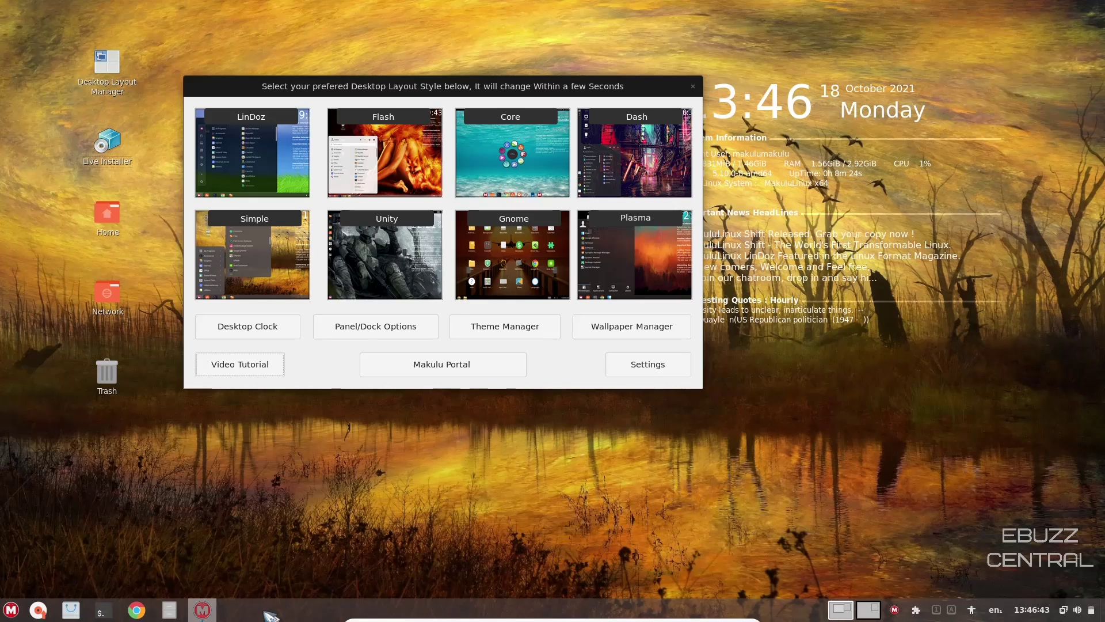
{"action": "left_click", "coordinate": [16, 610]}
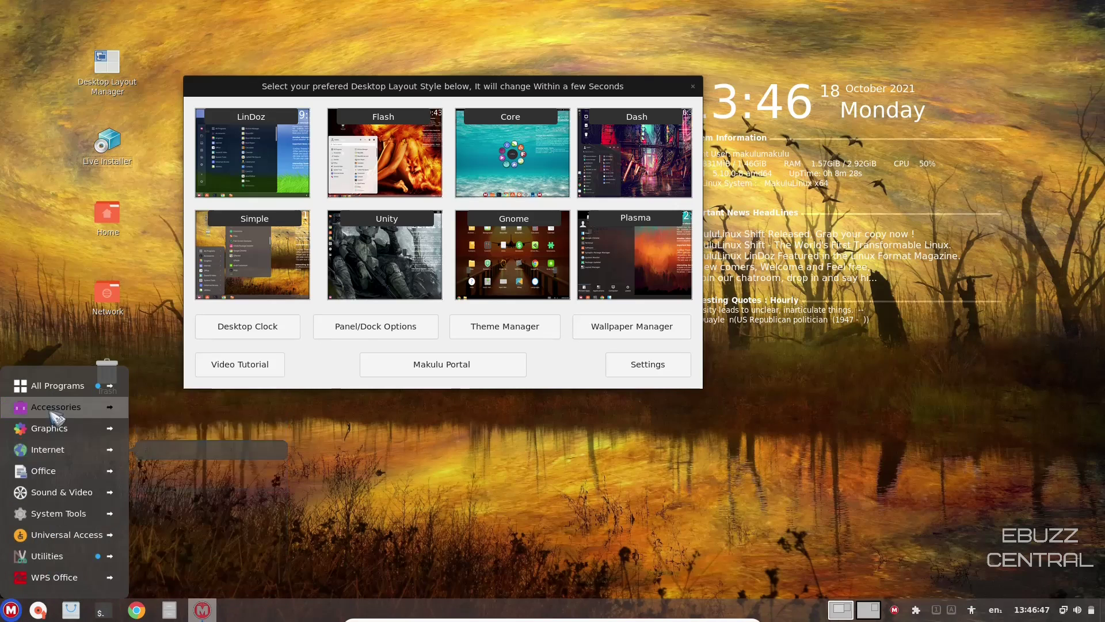
{"action": "mouse_move", "coordinate": [57, 409]}
{"action": "mouse_move", "coordinate": [60, 432]}
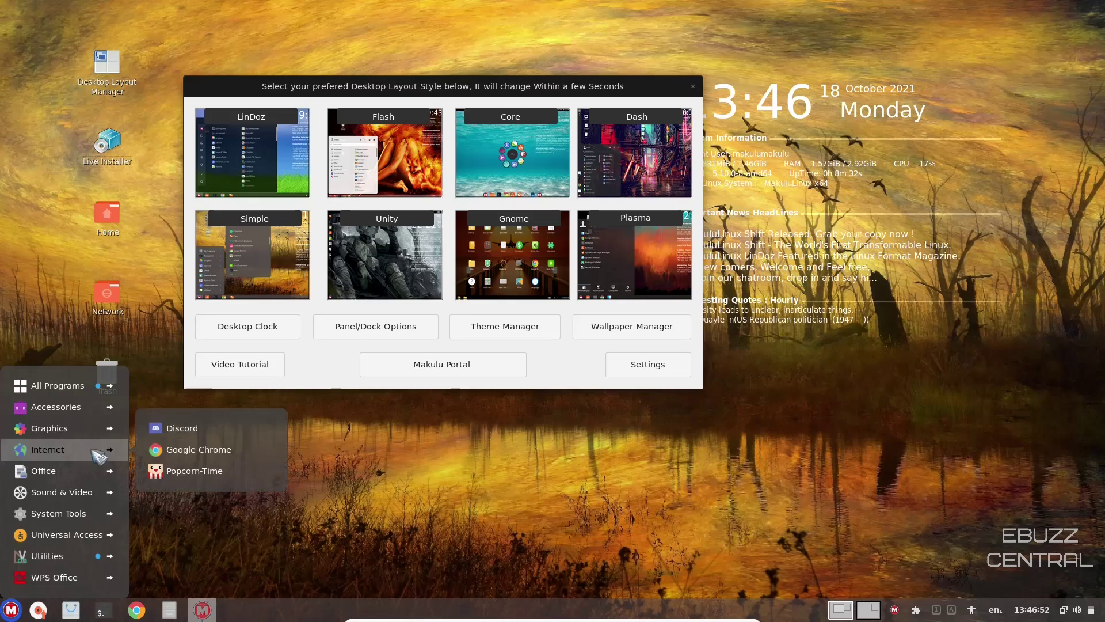
Step: Close the start menu, apply the Unity layout, and open then close the full-screen app grid
{"action": "mouse_move", "coordinate": [71, 476]}
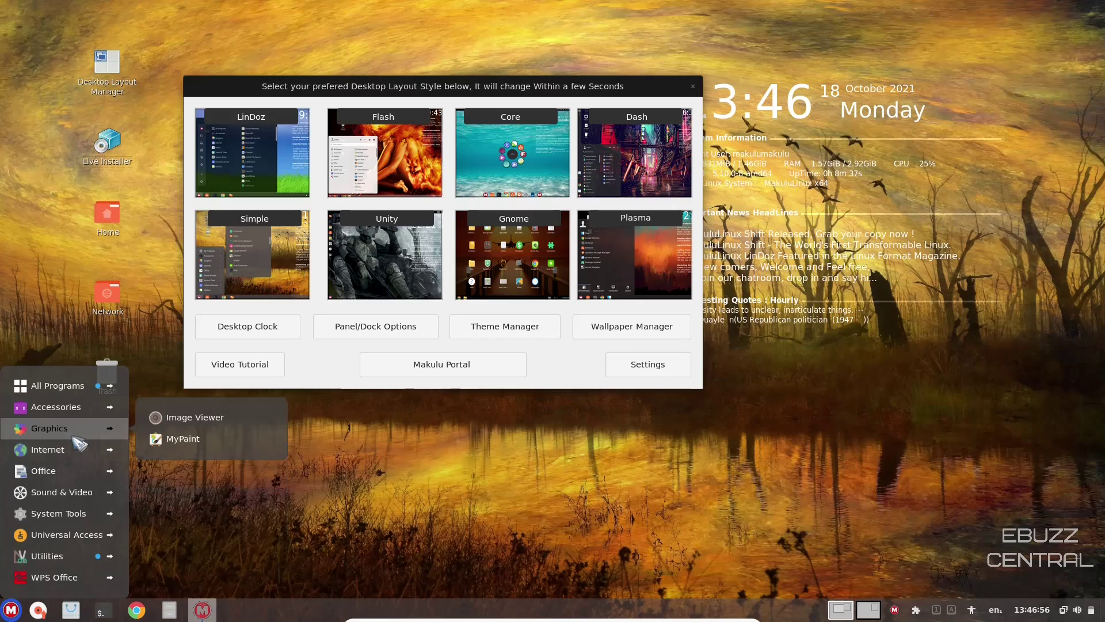
{"action": "mouse_move", "coordinate": [81, 449]}
{"action": "left_click", "coordinate": [567, 472]}
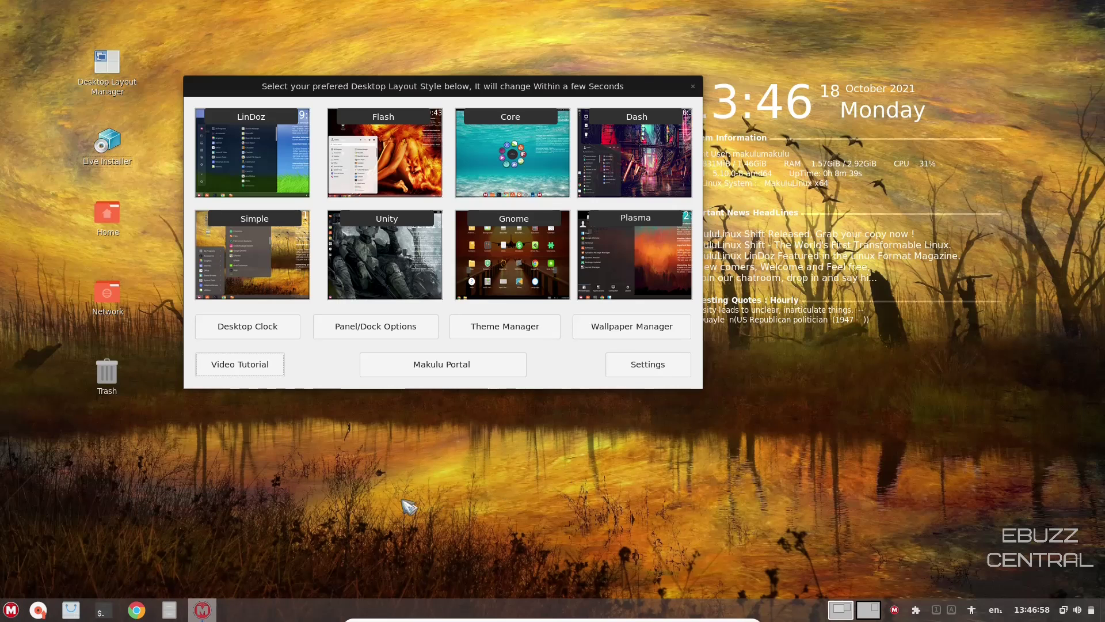
{"action": "left_click", "coordinate": [385, 249]}
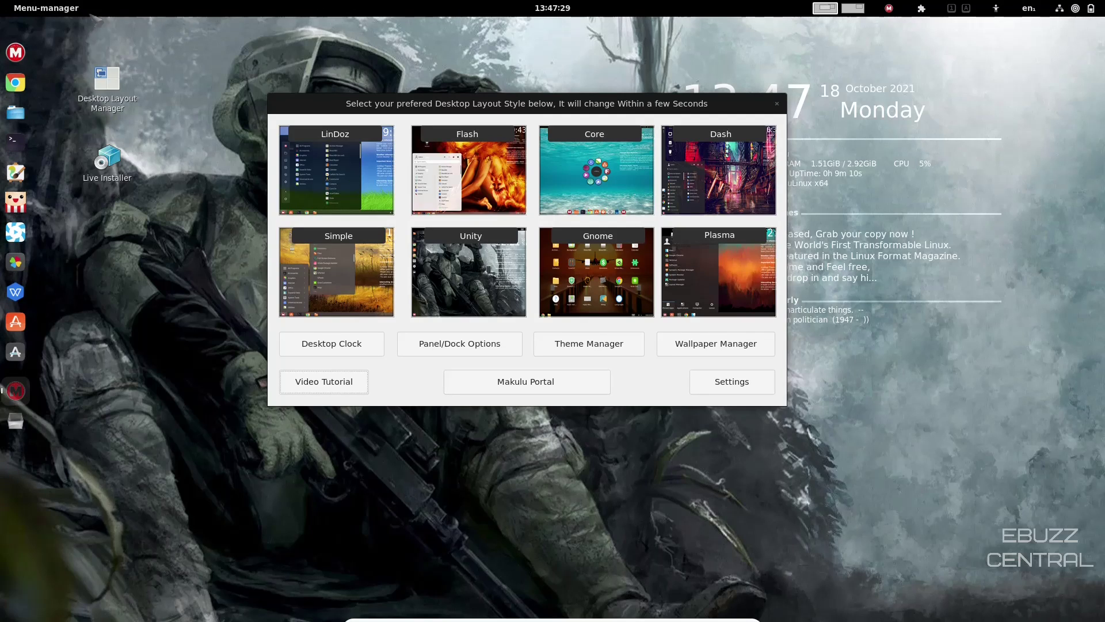
{"action": "left_click", "coordinate": [15, 52]}
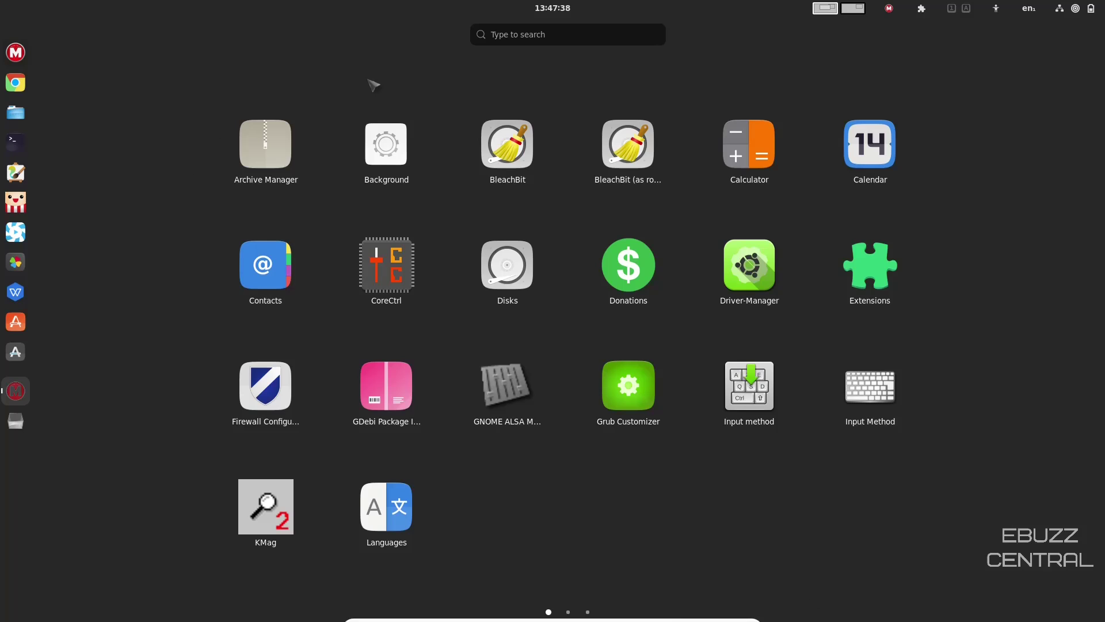
{"action": "left_click", "coordinate": [123, 222]}
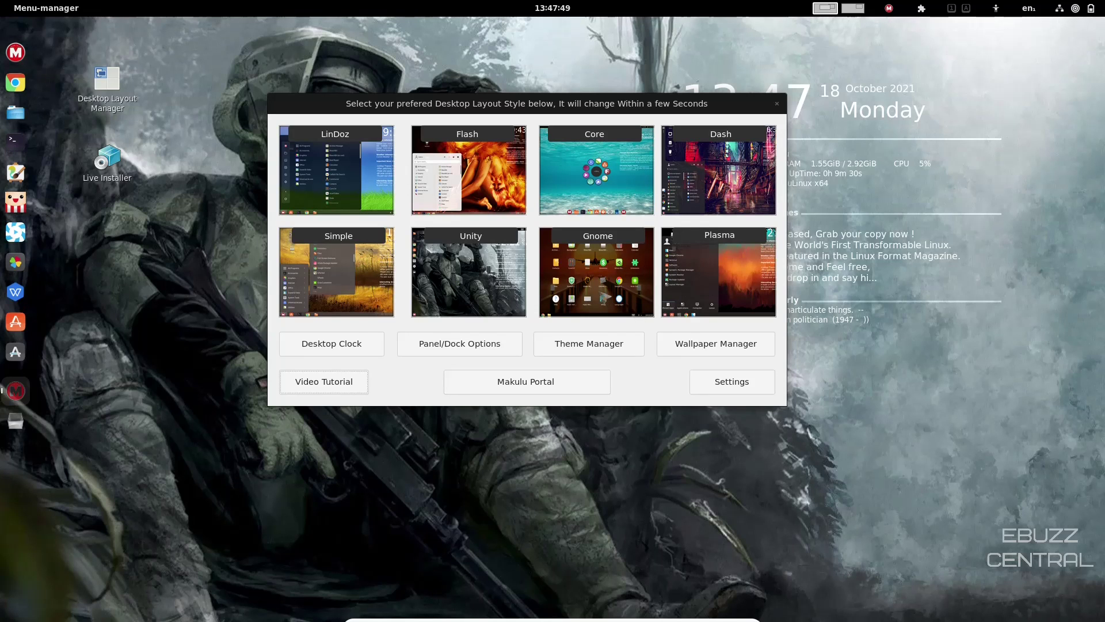
Step: Apply the Gnome layout, centre the dialog, and view the launcher and workspace overview
{"action": "left_click", "coordinate": [607, 281]}
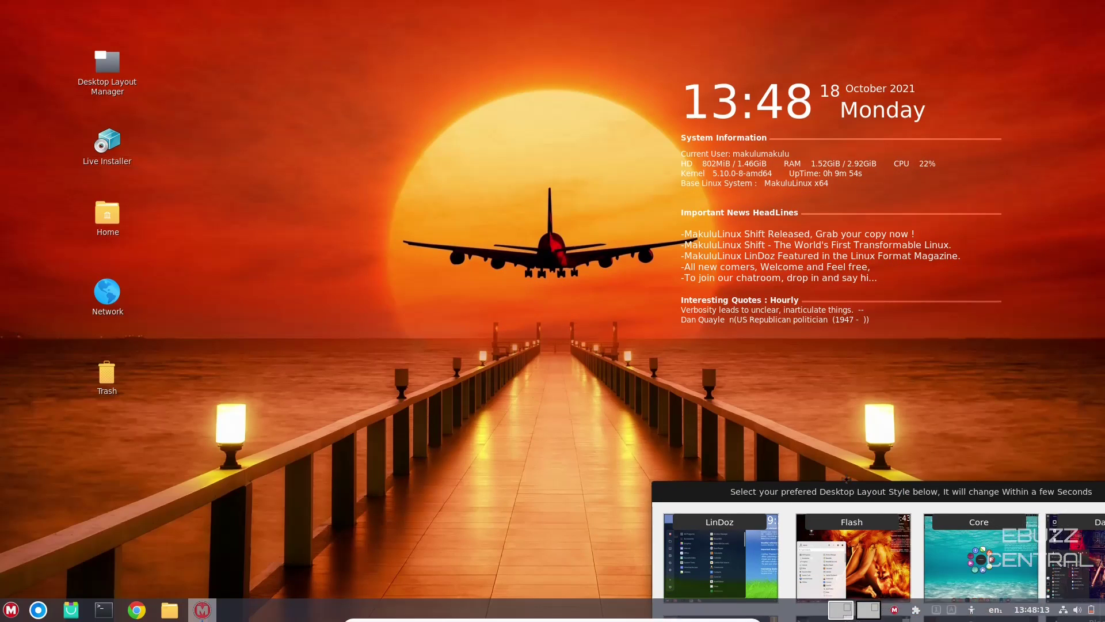
{"action": "left_click_drag", "start_coordinate": [847, 479], "coordinate": [369, 98]}
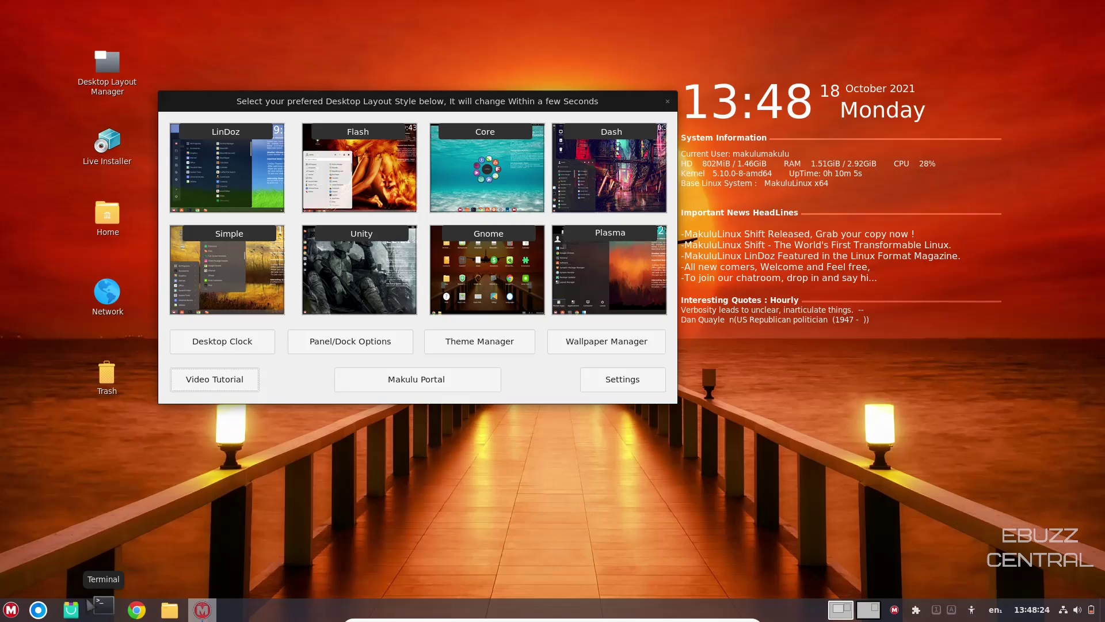
{"action": "left_click", "coordinate": [11, 611]}
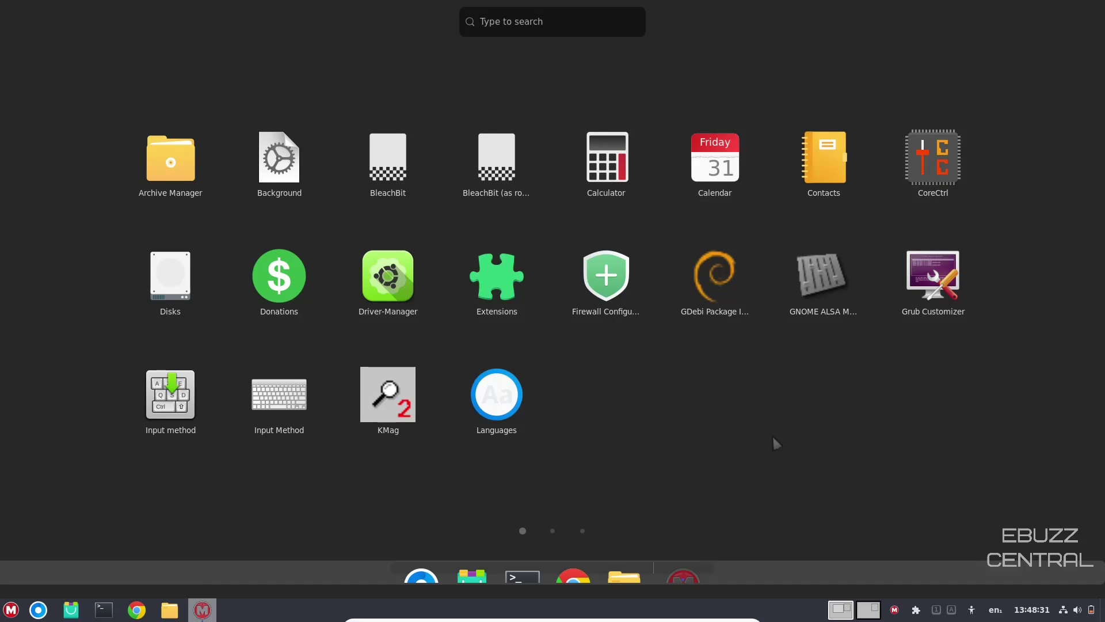
{"action": "left_click", "coordinate": [11, 610]}
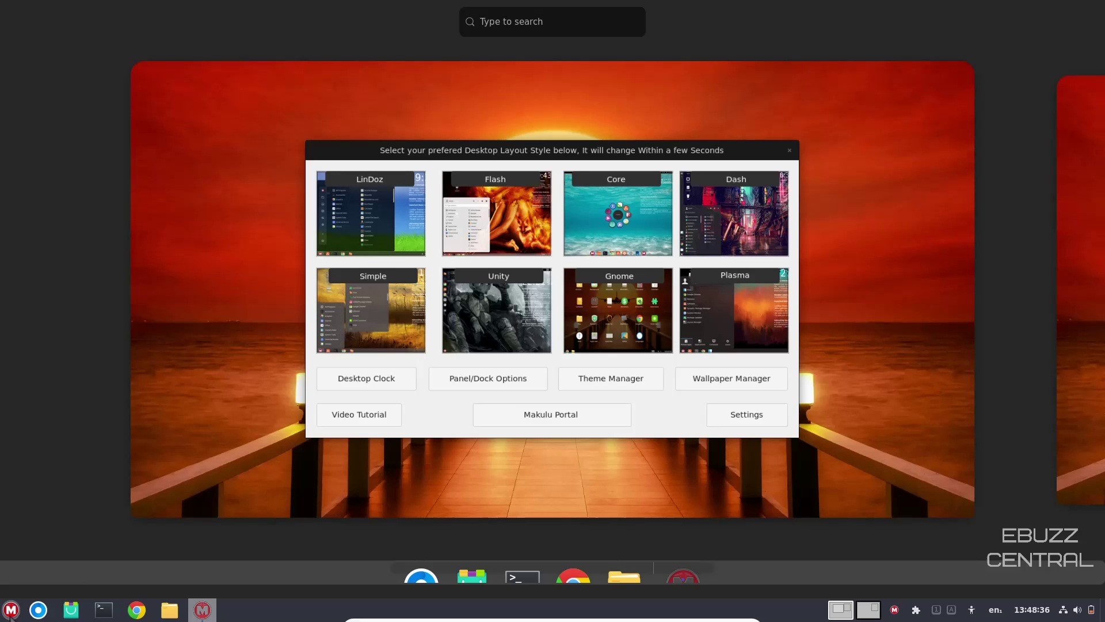
{"action": "left_click", "coordinate": [164, 346]}
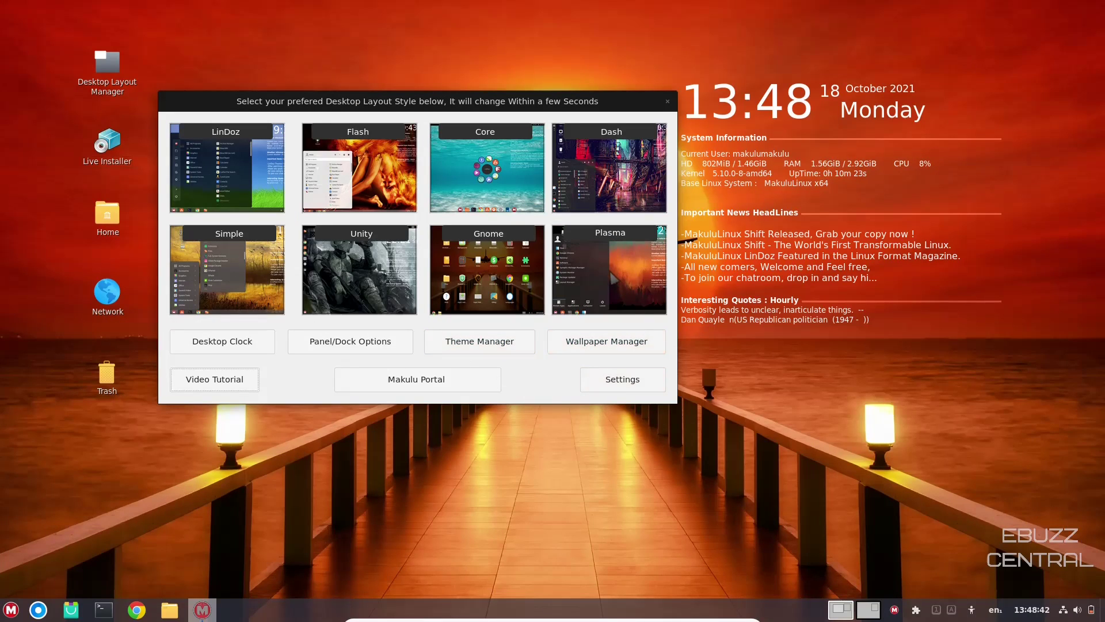
Step: Apply the Plasma layout and reposition the layout dialog on the desktop
{"action": "left_click", "coordinate": [611, 277]}
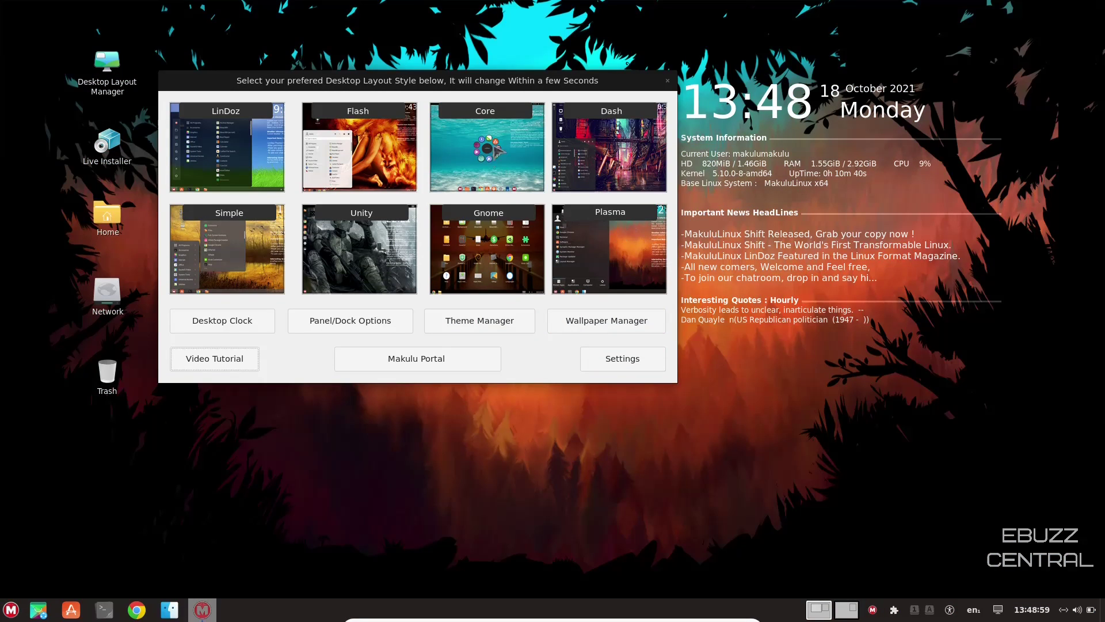
{"action": "mouse_move", "coordinate": [415, 84]}
{"action": "left_mouse_down"}
{"action": "mouse_move", "coordinate": [665, 186]}
{"action": "mouse_move", "coordinate": [788, 366]}
{"action": "mouse_move", "coordinate": [504, 283]}
{"action": "mouse_move", "coordinate": [423, 84]}
{"action": "left_mouse_up"}
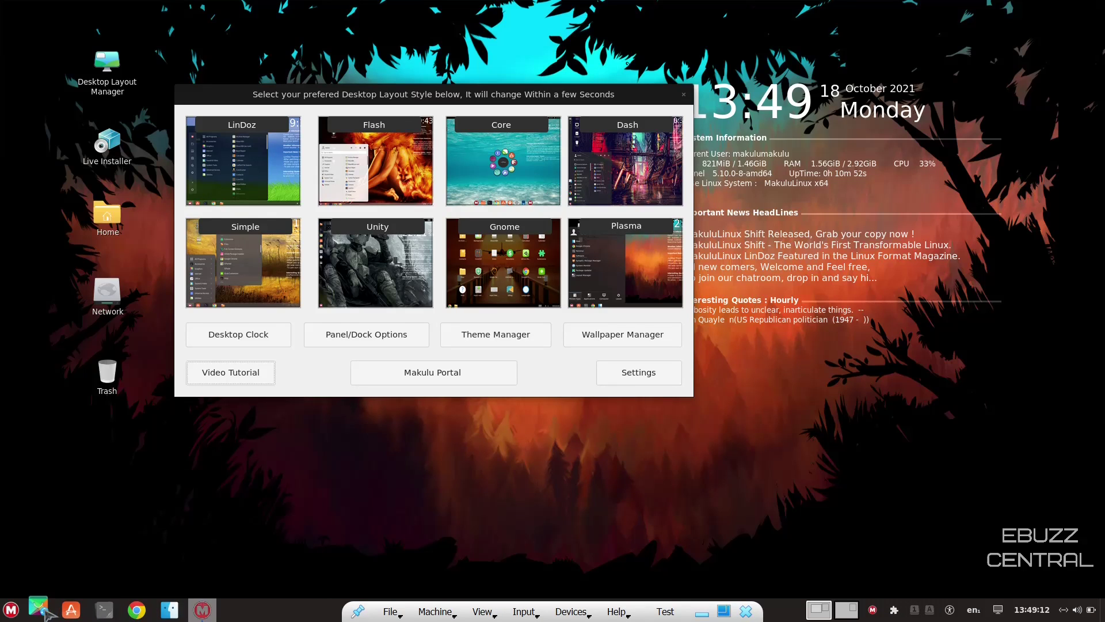
{"action": "mouse_move", "coordinate": [203, 613]}
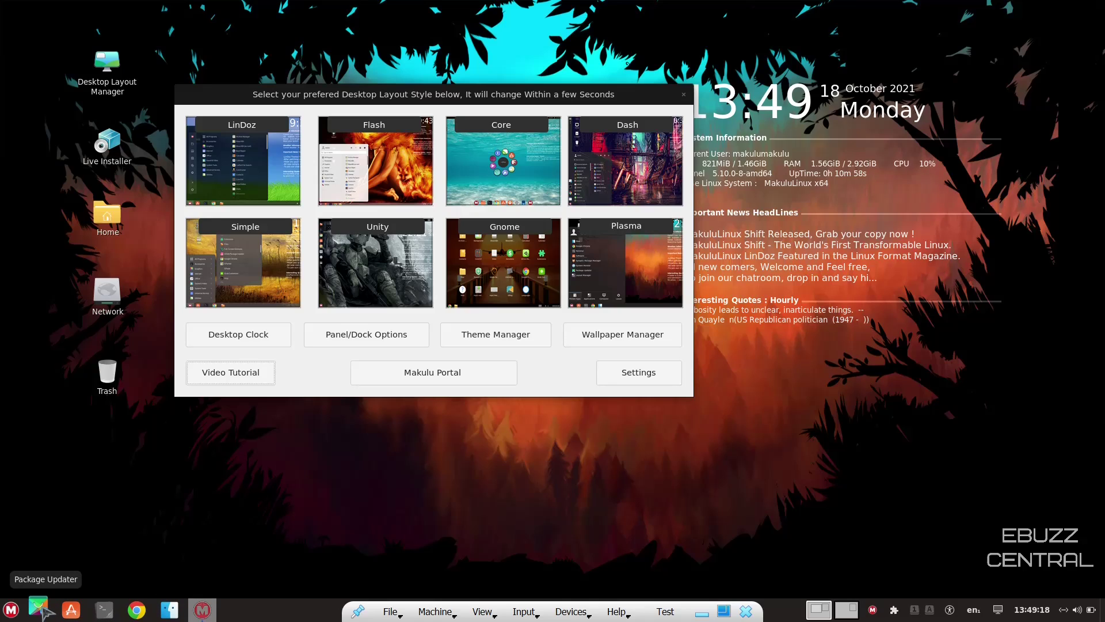
Step: Browse the Plasma start menu's categories, computer places, power options and Graphics apps, then close it
{"action": "left_click", "coordinate": [10, 610]}
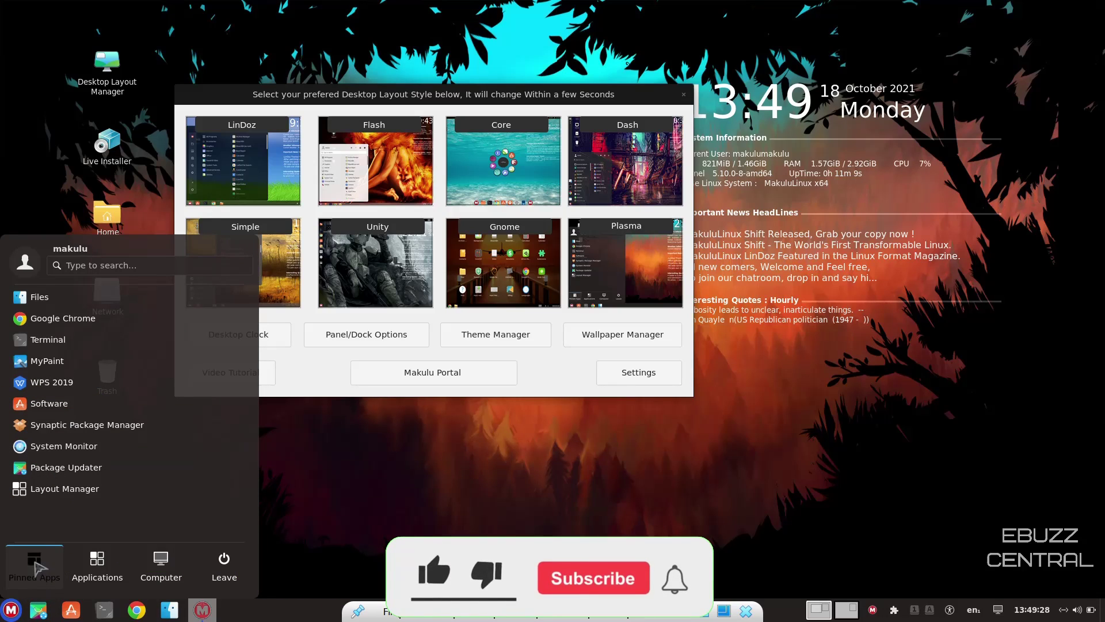
{"action": "left_click", "coordinate": [92, 567]}
{"action": "left_click", "coordinate": [178, 569]}
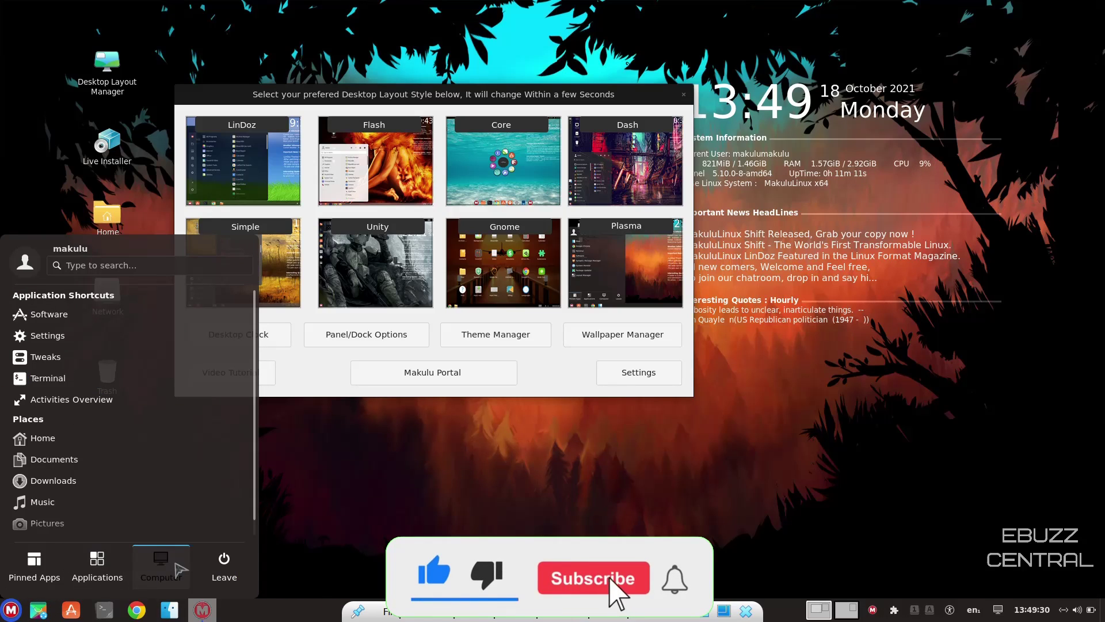
{"action": "left_click", "coordinate": [224, 567]}
{"action": "left_click", "coordinate": [160, 567]}
{"action": "left_click", "coordinate": [97, 567]}
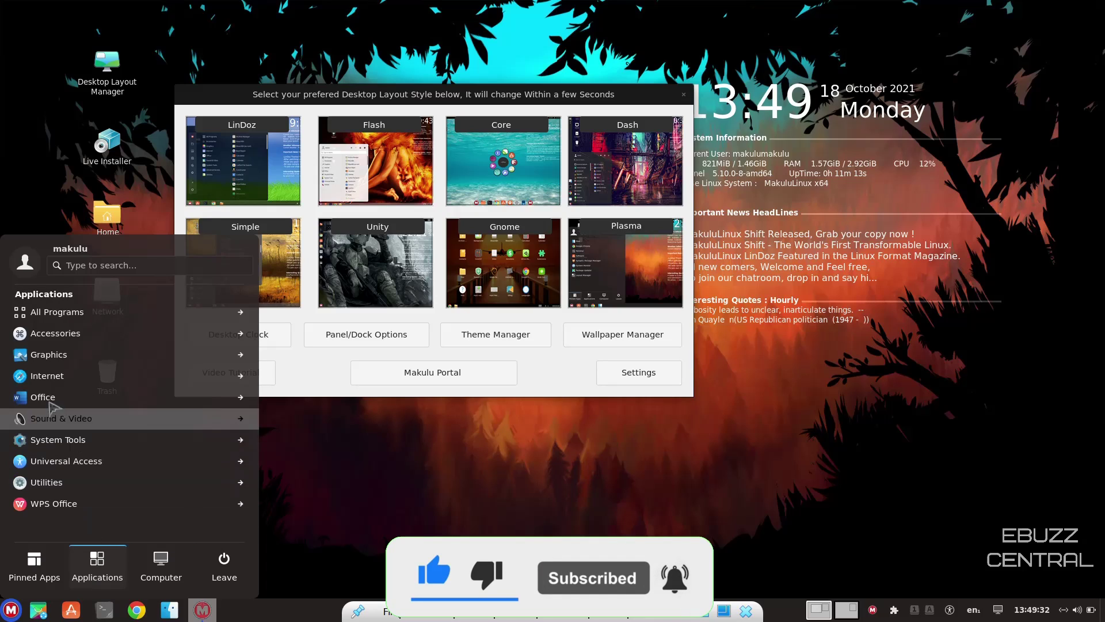
{"action": "left_click", "coordinate": [55, 361]}
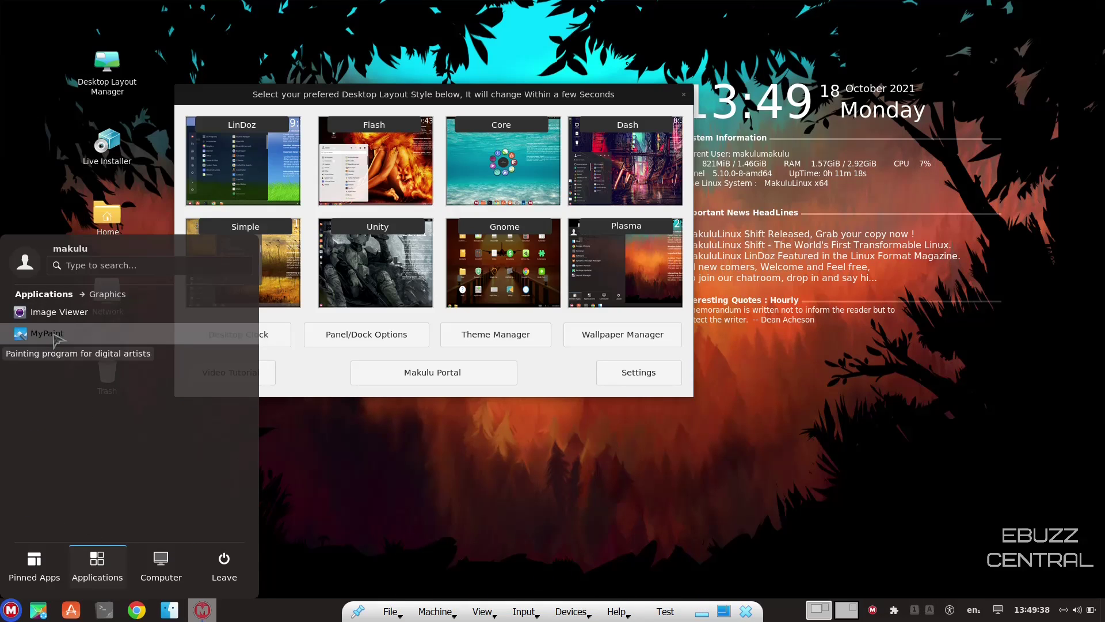
{"action": "left_click", "coordinate": [518, 510]}
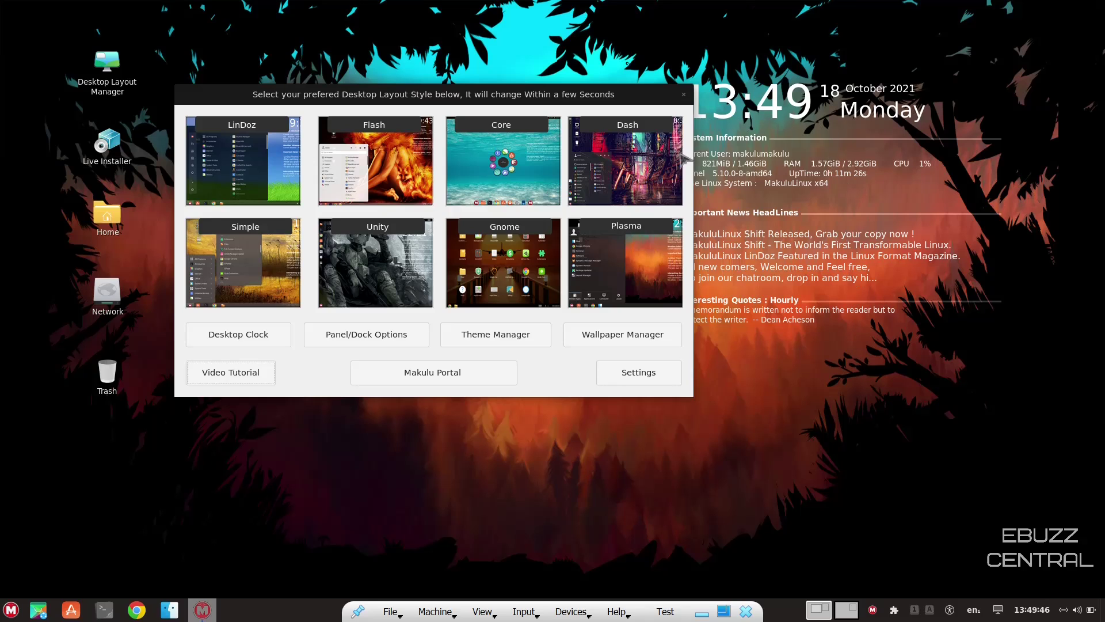
Step: Apply the Flash desktop layout and set the desktop clock position to Right
{"action": "left_click", "coordinate": [393, 155]}
{"action": "left_click_drag", "start_coordinate": [507, 87], "coordinate": [677, 88]}
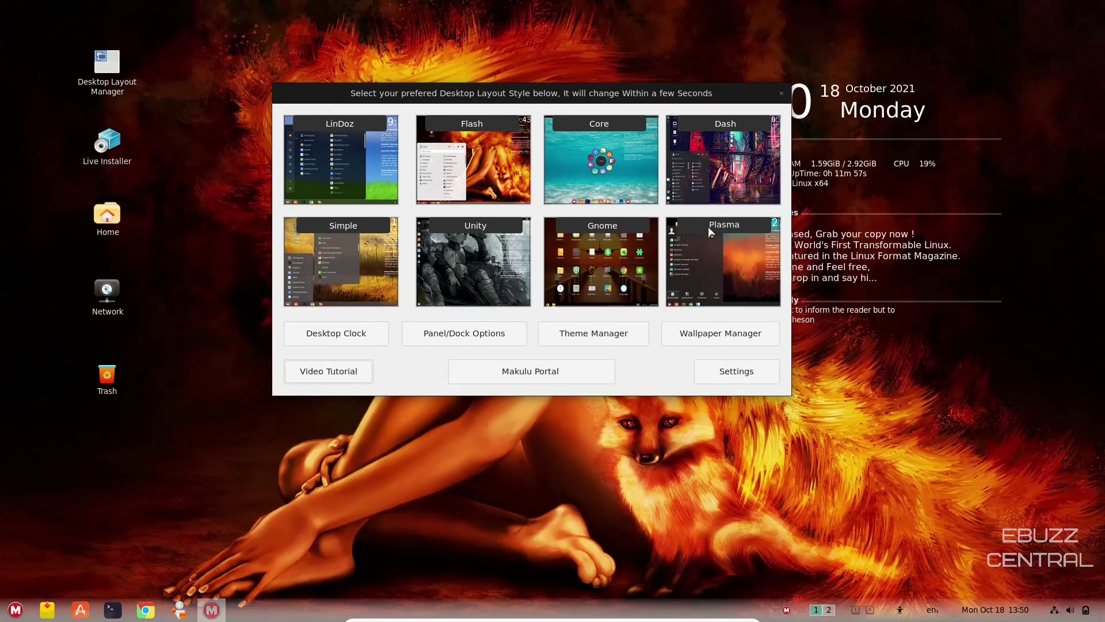
{"action": "left_click", "coordinate": [350, 331]}
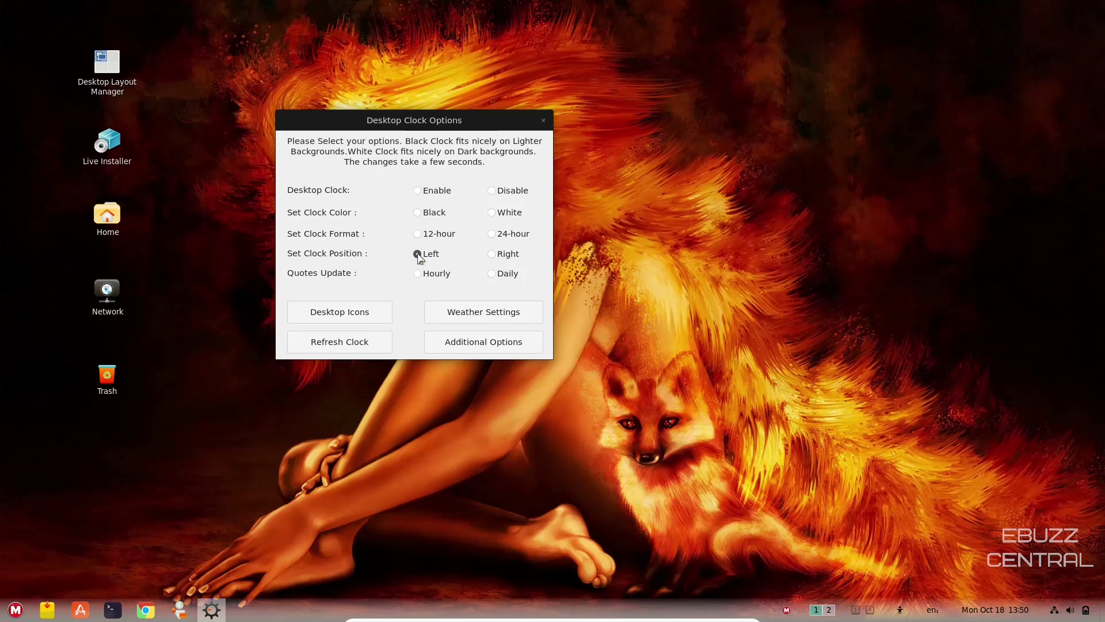
{"action": "left_click", "coordinate": [492, 255]}
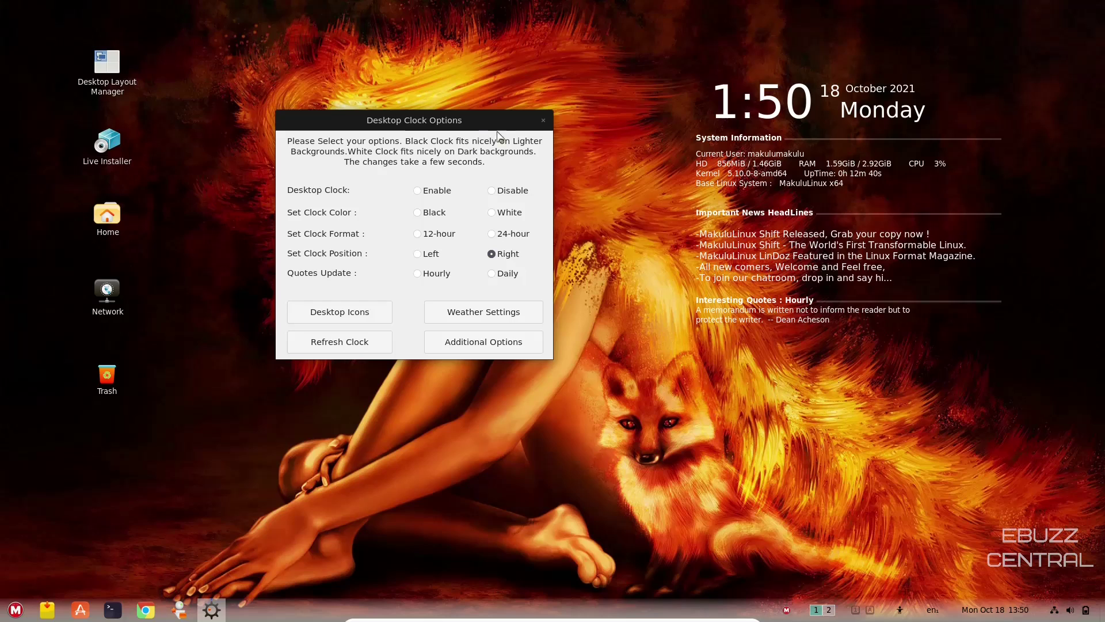
{"action": "left_click", "coordinate": [543, 120]}
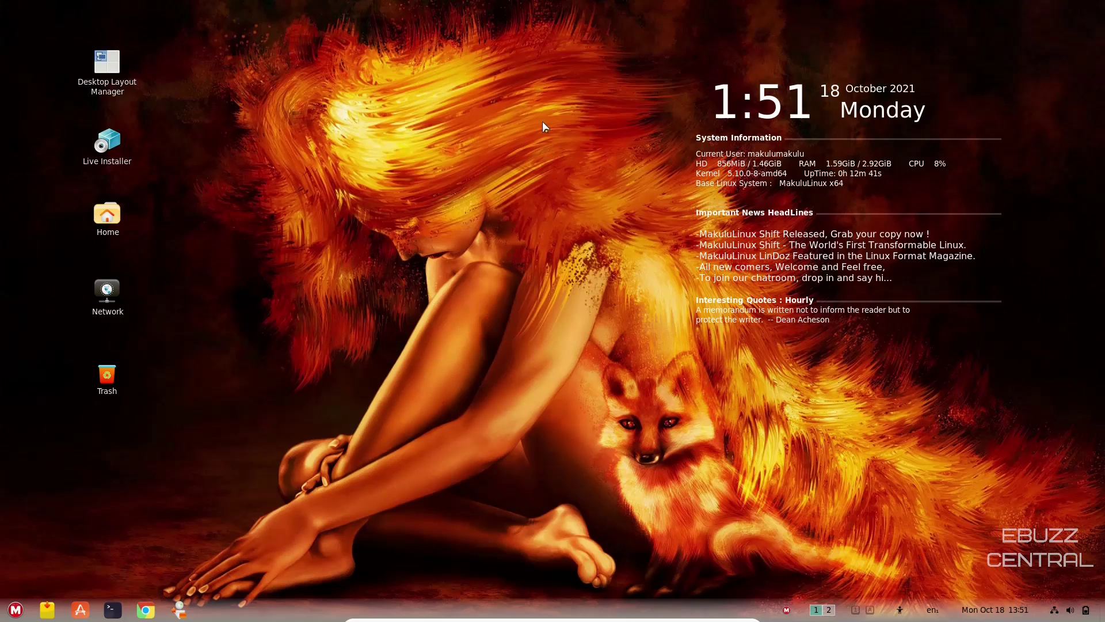
Step: Browse the application menu from Accessories through System Tools down to the Utilities category
{"action": "left_click", "coordinate": [16, 609]}
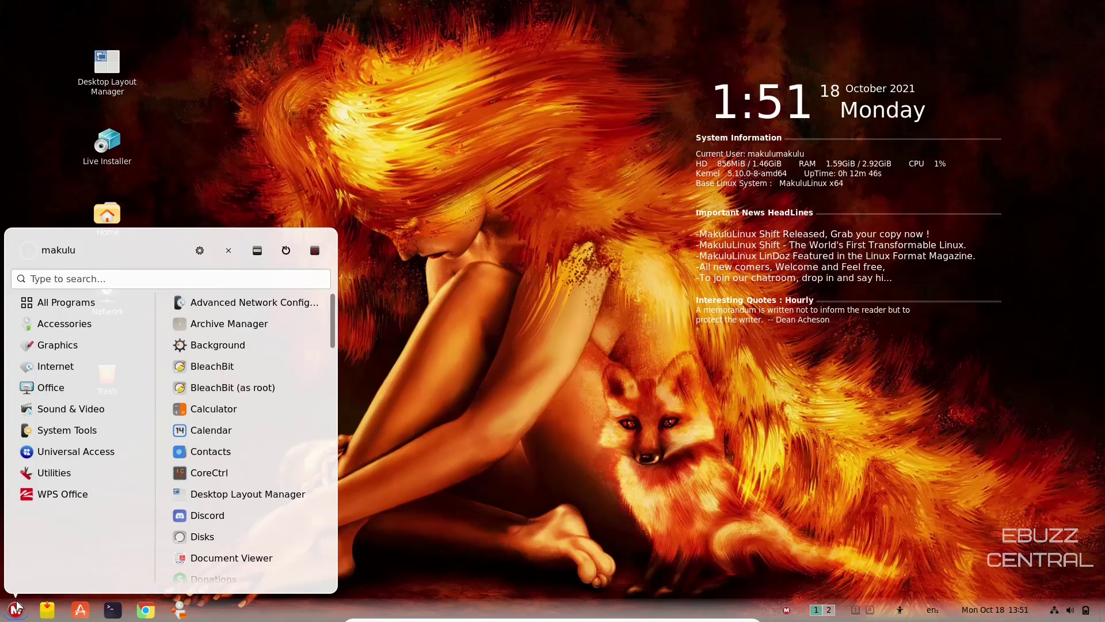
{"action": "left_click", "coordinate": [68, 324]}
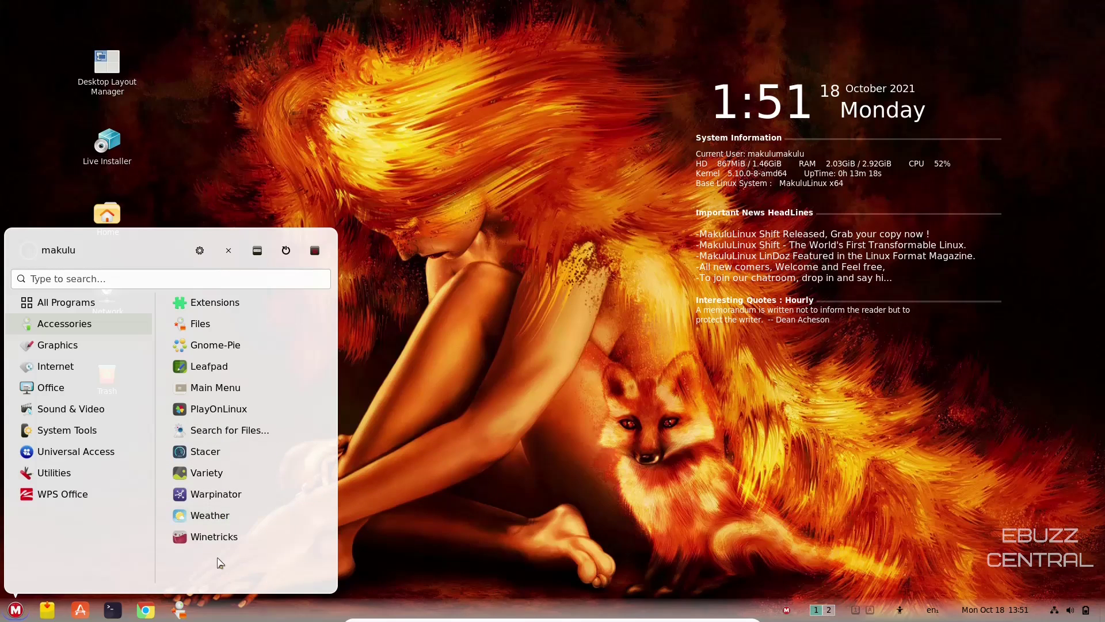
{"action": "mouse_move", "coordinate": [65, 353]}
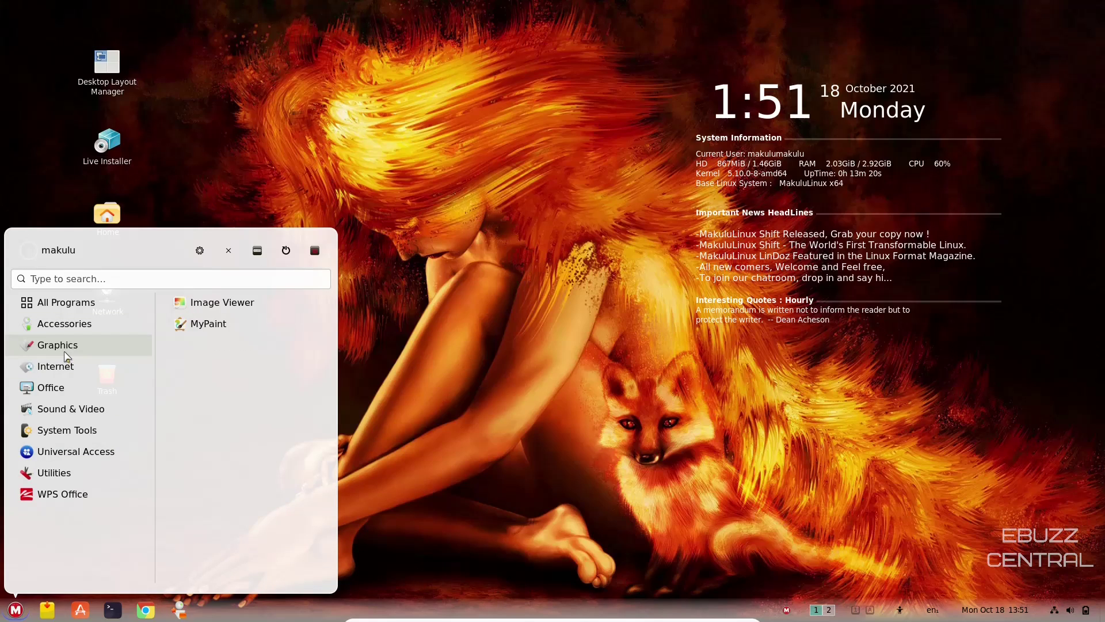
{"action": "mouse_move", "coordinate": [64, 372]}
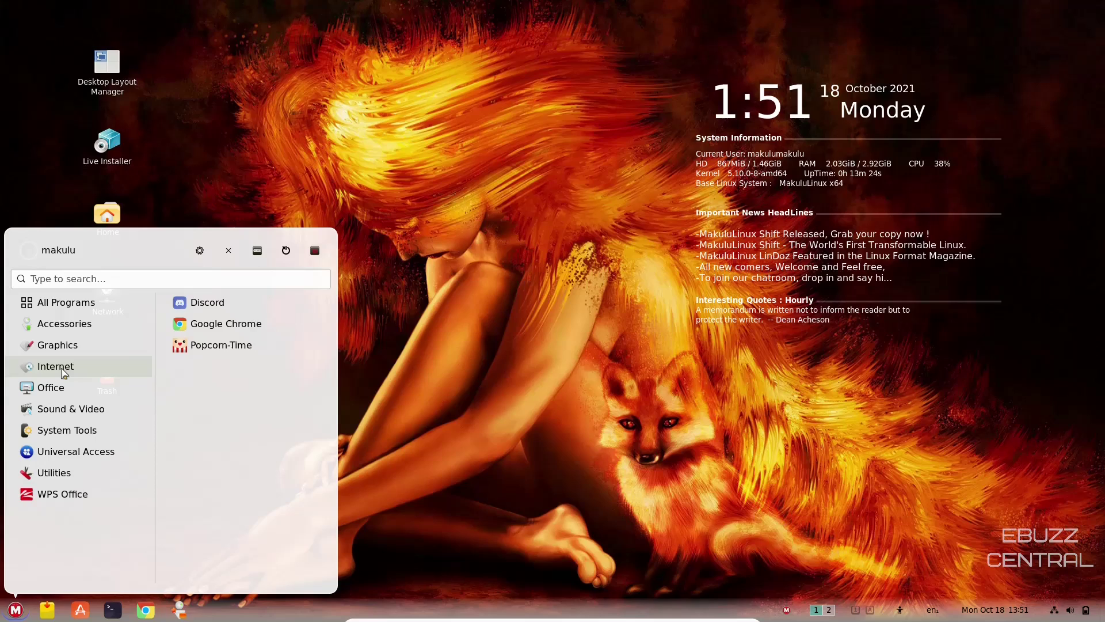
{"action": "mouse_move", "coordinate": [63, 395]}
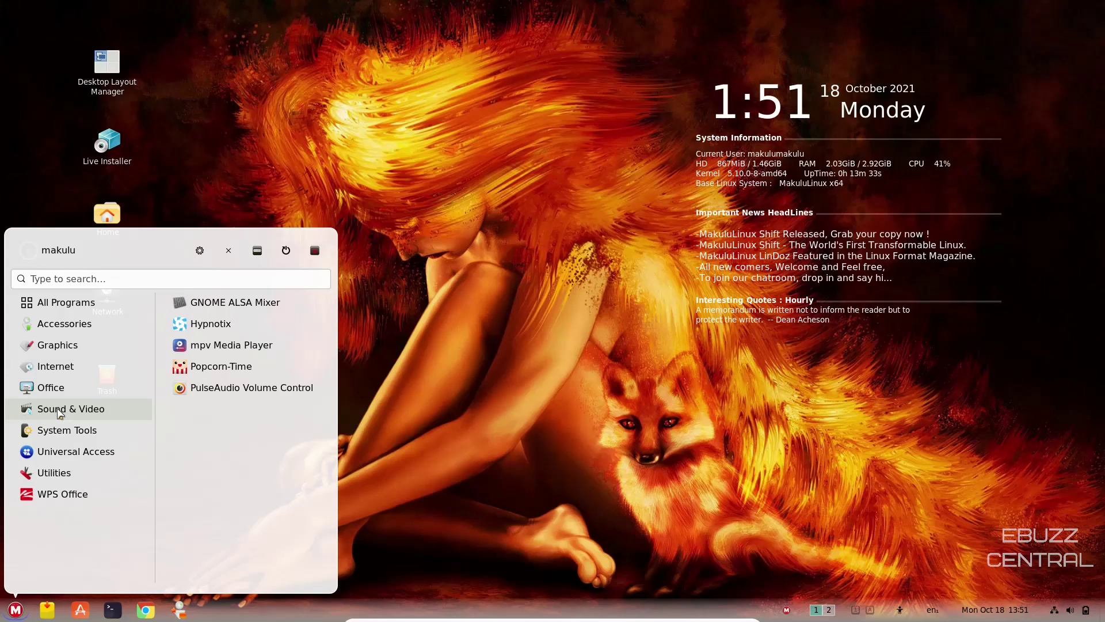
{"action": "mouse_move", "coordinate": [60, 436]}
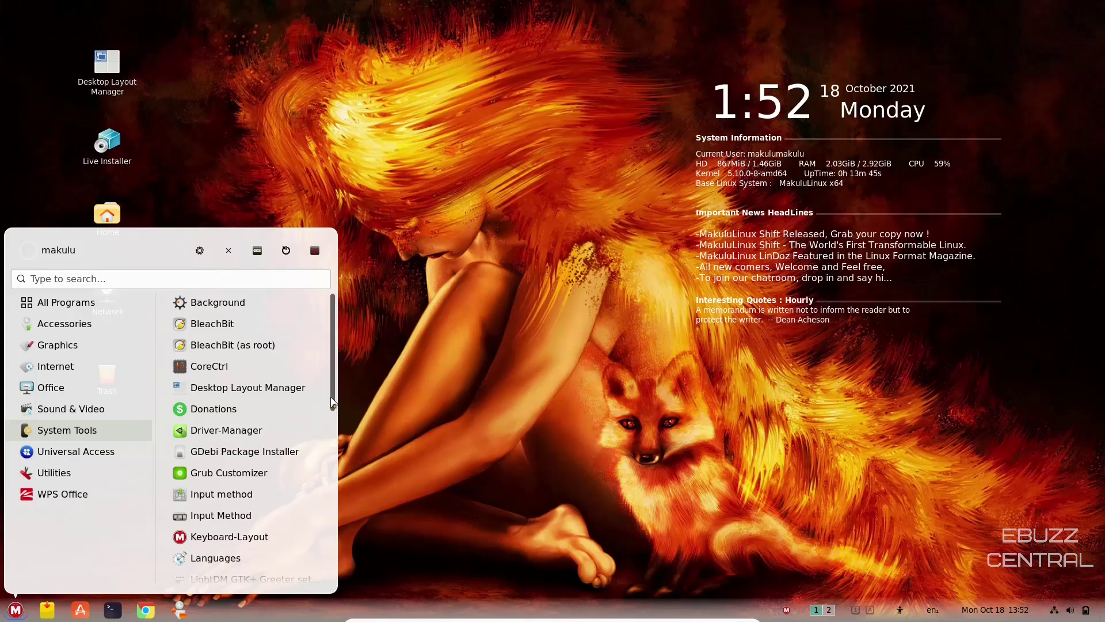
{"action": "scroll", "coordinate": [336, 427], "scroll_direction": "down", "scroll_amount": 2}
{"action": "left_click_drag", "start_coordinate": [336, 427], "coordinate": [322, 496]}
{"action": "scroll", "coordinate": [299, 493], "scroll_direction": "down", "scroll_amount": 3}
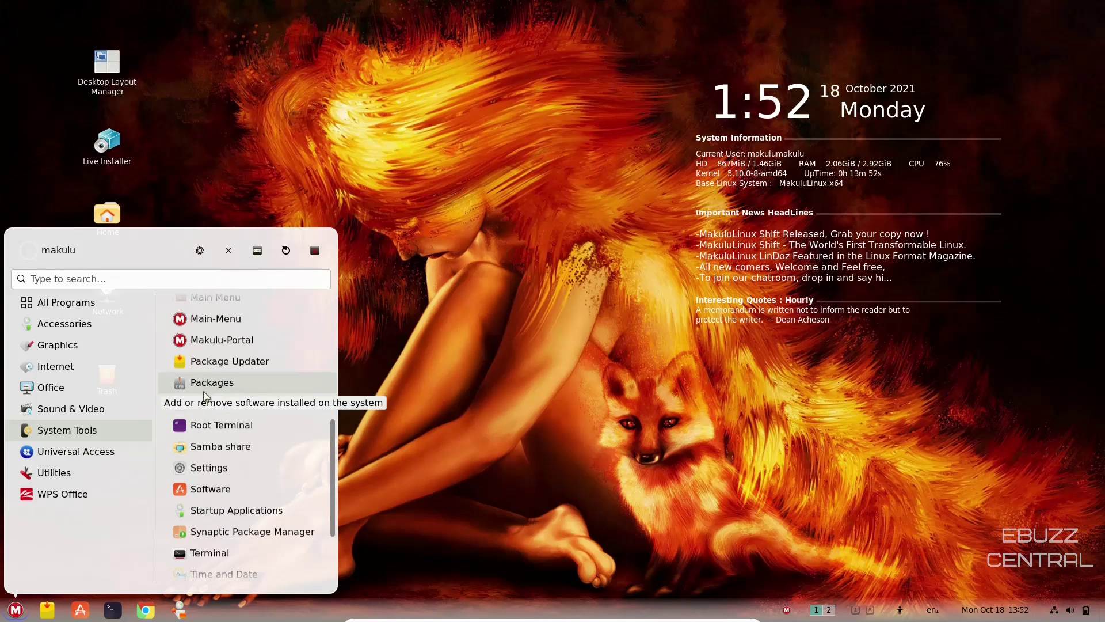
{"action": "scroll", "coordinate": [212, 384], "scroll_direction": "down", "scroll_amount": 1}
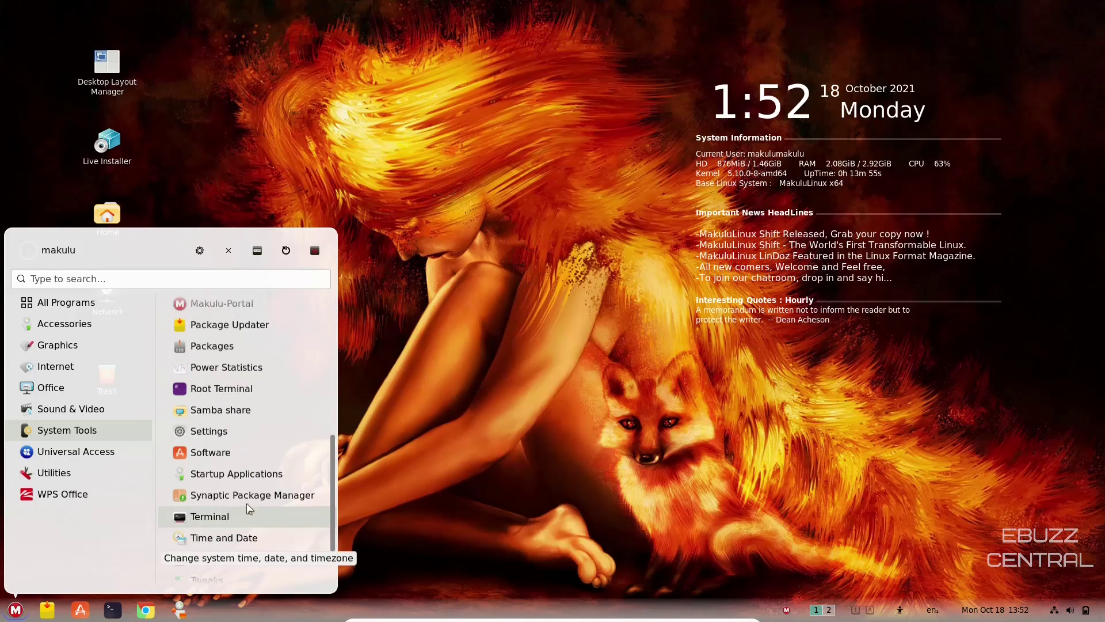
{"action": "scroll", "coordinate": [248, 501], "scroll_direction": "down", "scroll_amount": 1}
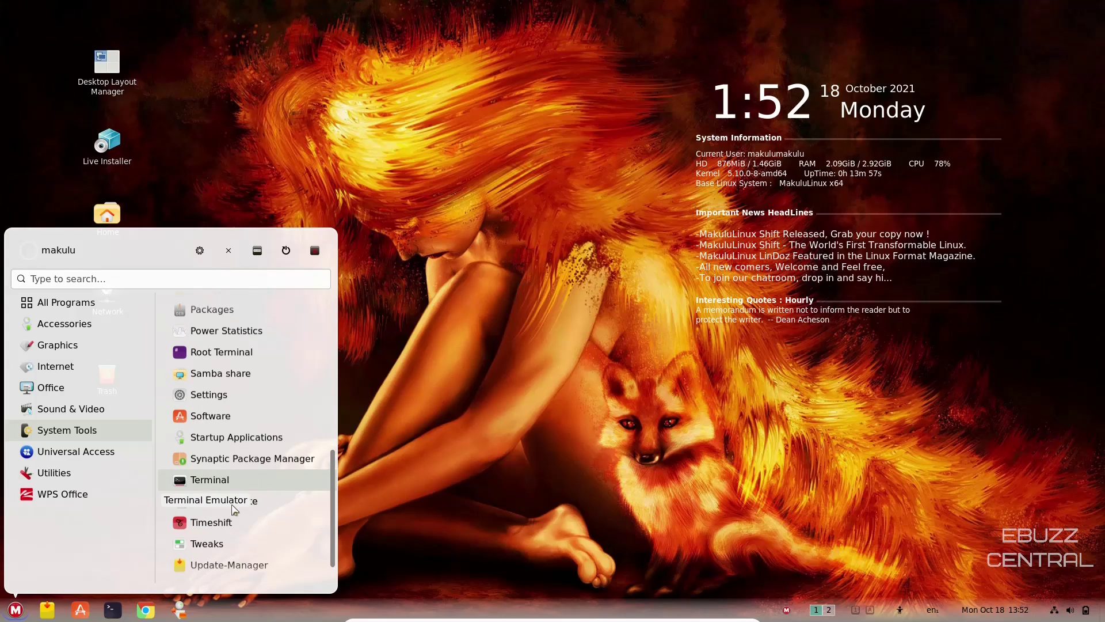
{"action": "left_click", "coordinate": [56, 475]}
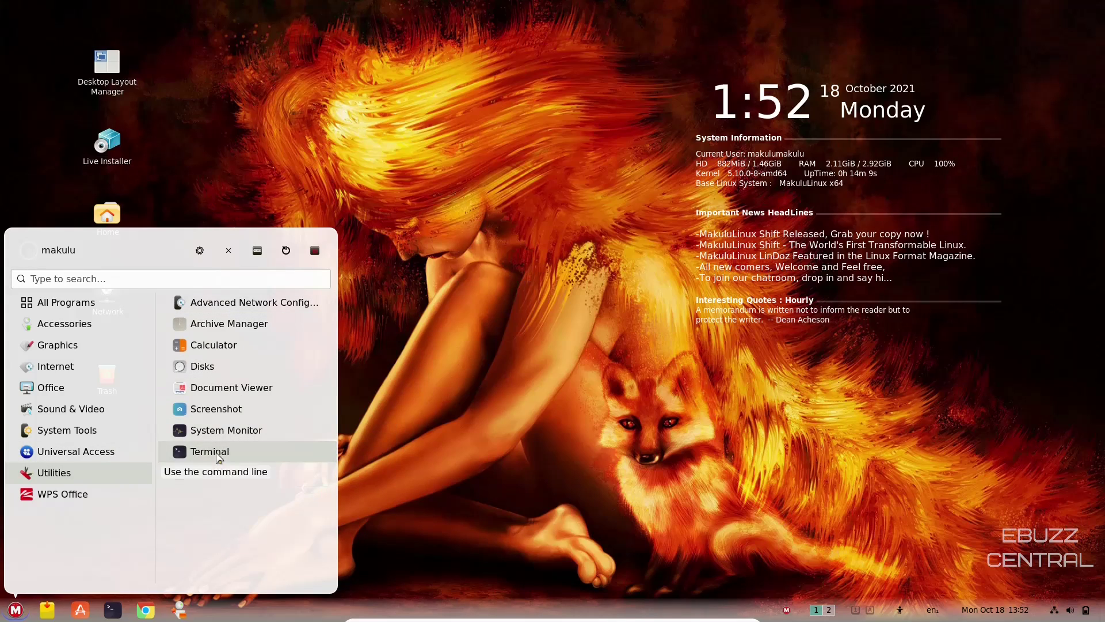
Step: Launch Terminal from Utilities, try htop, then run top to see live processes
{"action": "left_click", "coordinate": [216, 452]}
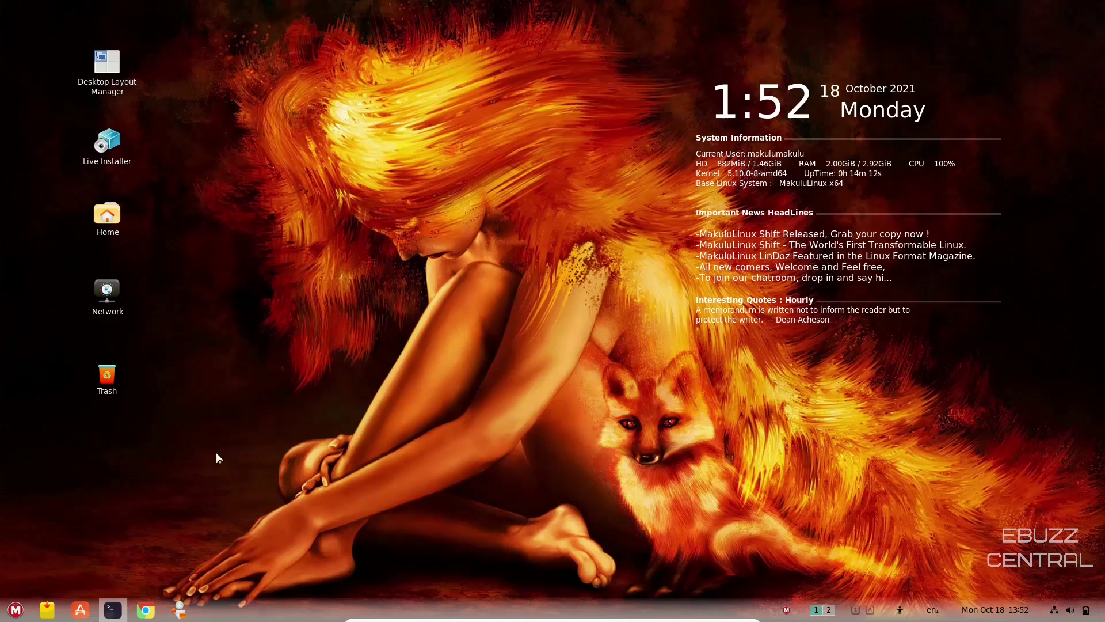
{"action": "type", "text": "htop"}
{"action": "key", "text": "Return"}
{"action": "type", "text": "top"}
{"action": "key", "text": "Return"}
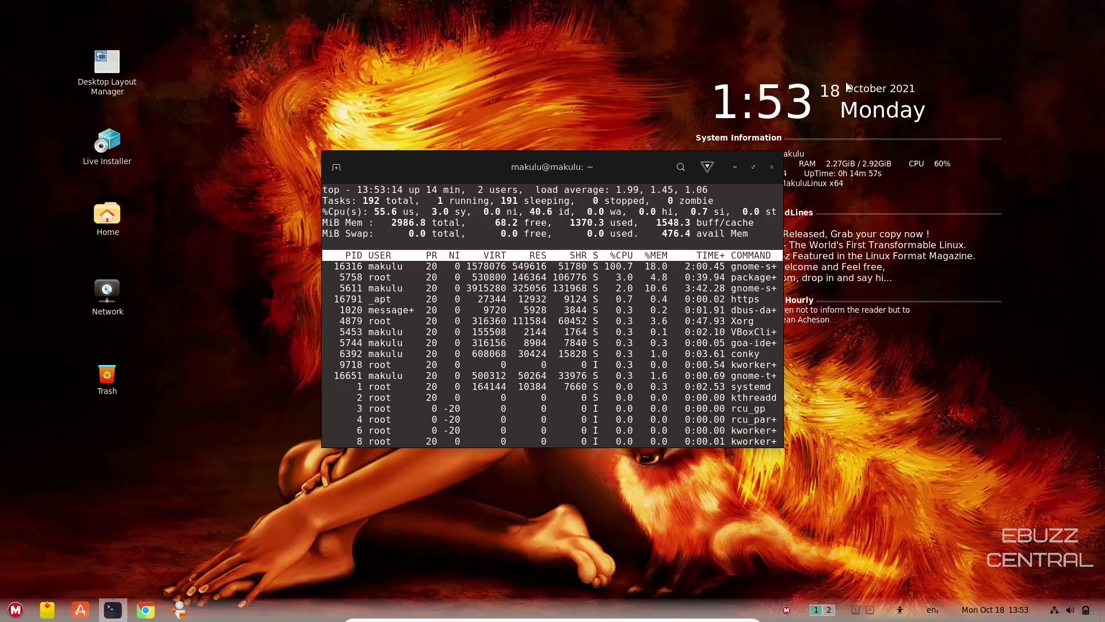
Step: Close the terminal, launch Desktop Layout Manager from System Tools, and briefly view the theme chooser
{"action": "left_click", "coordinate": [772, 167]}
{"action": "left_click", "coordinate": [633, 339]}
{"action": "left_click", "coordinate": [15, 609]}
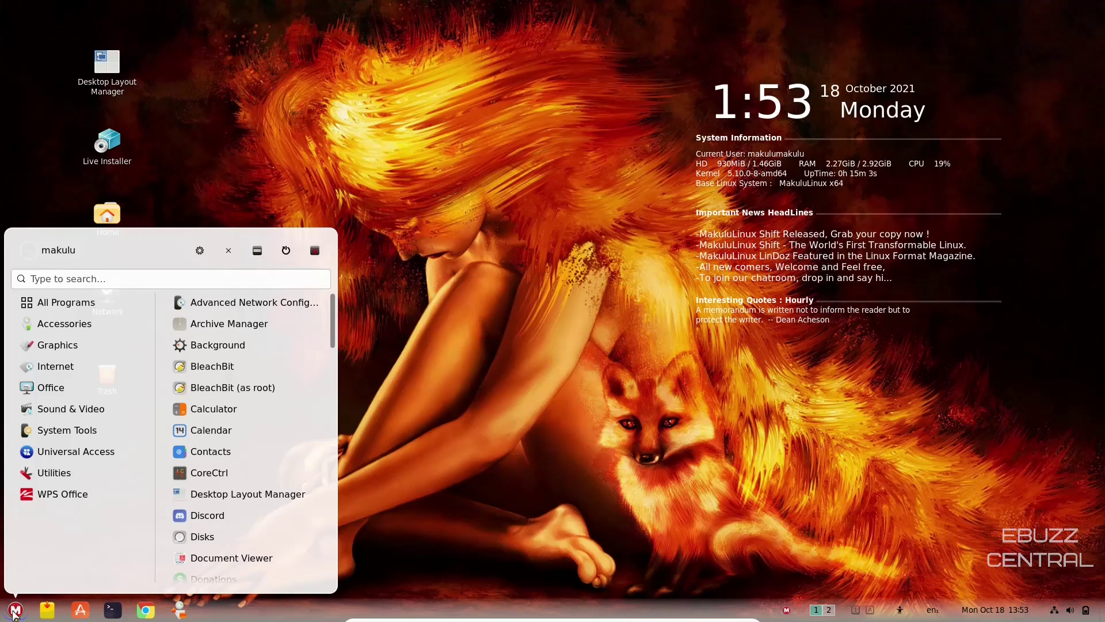
{"action": "left_click", "coordinate": [67, 430]}
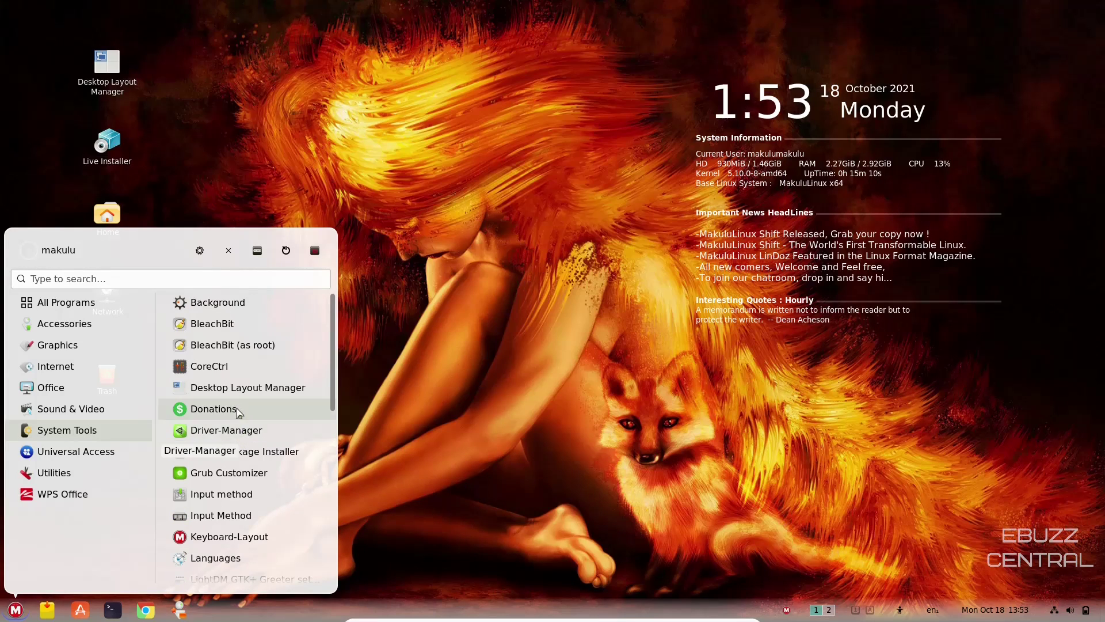
{"action": "left_click", "coordinate": [237, 388]}
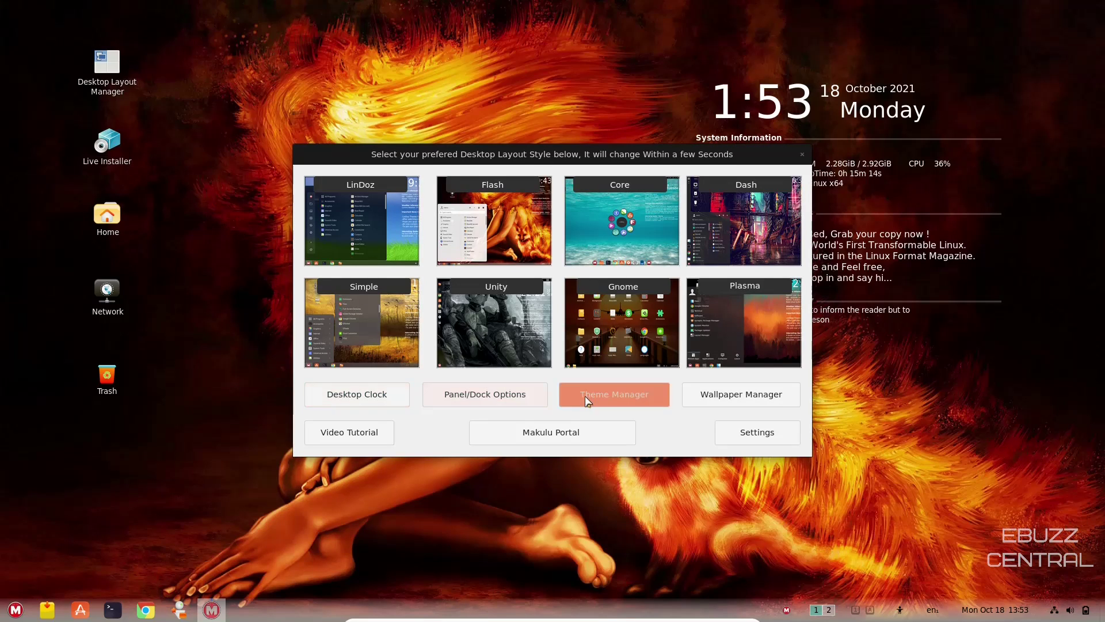
{"action": "left_click", "coordinate": [606, 393]}
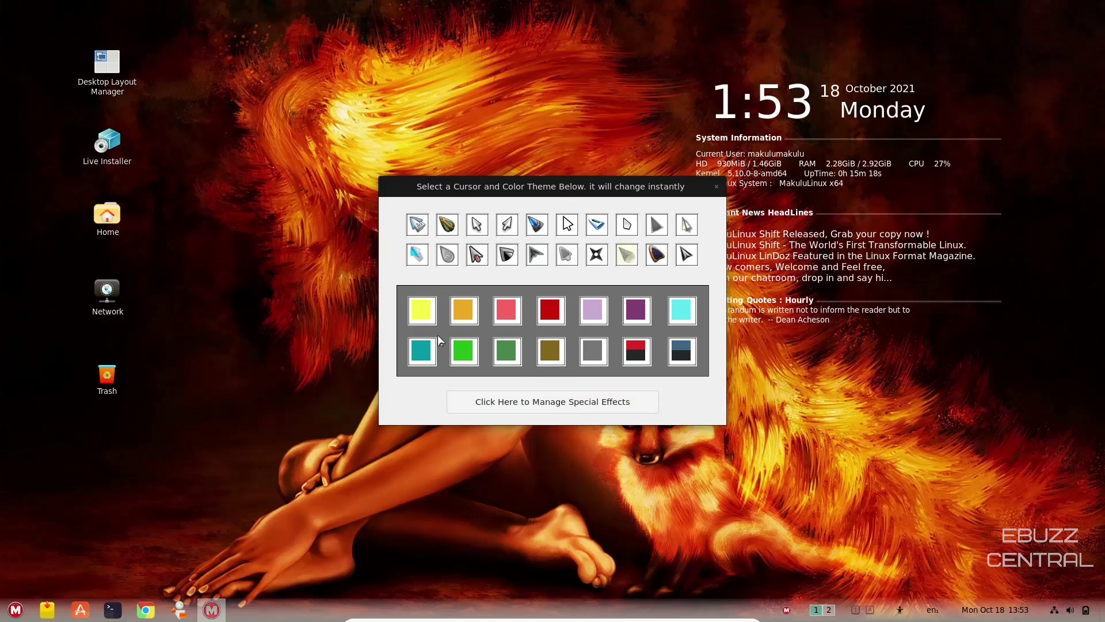
{"action": "left_click", "coordinate": [715, 188]}
Step: In Wallpaper Manager, scroll the thumbnails and set the red-masked-face image as wallpaper
{"action": "left_click", "coordinate": [743, 398]}
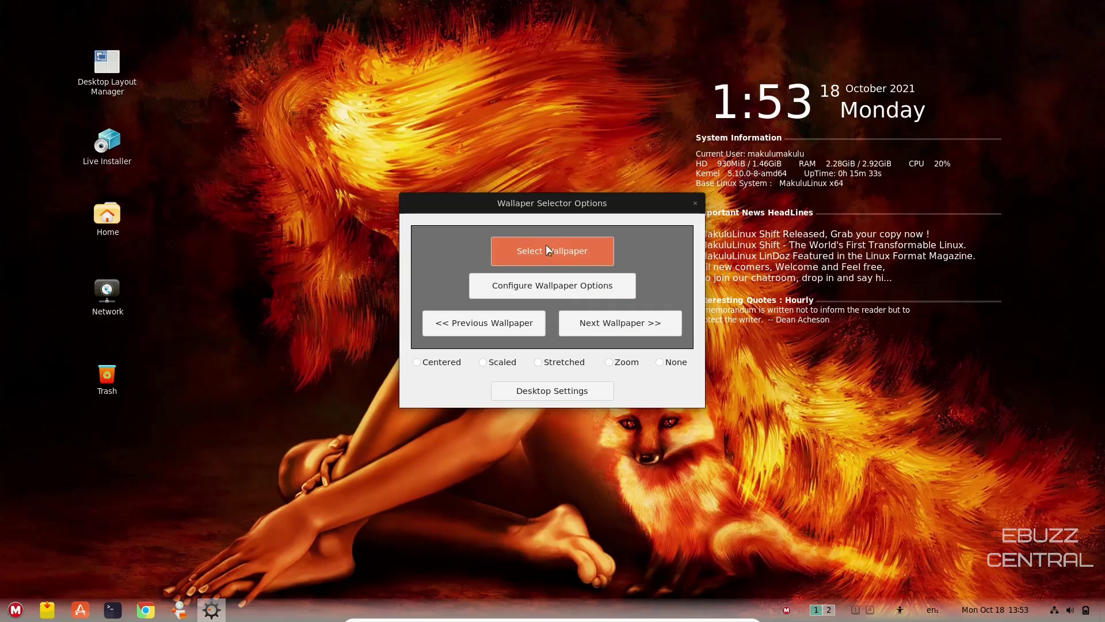
{"action": "left_click", "coordinate": [545, 244]}
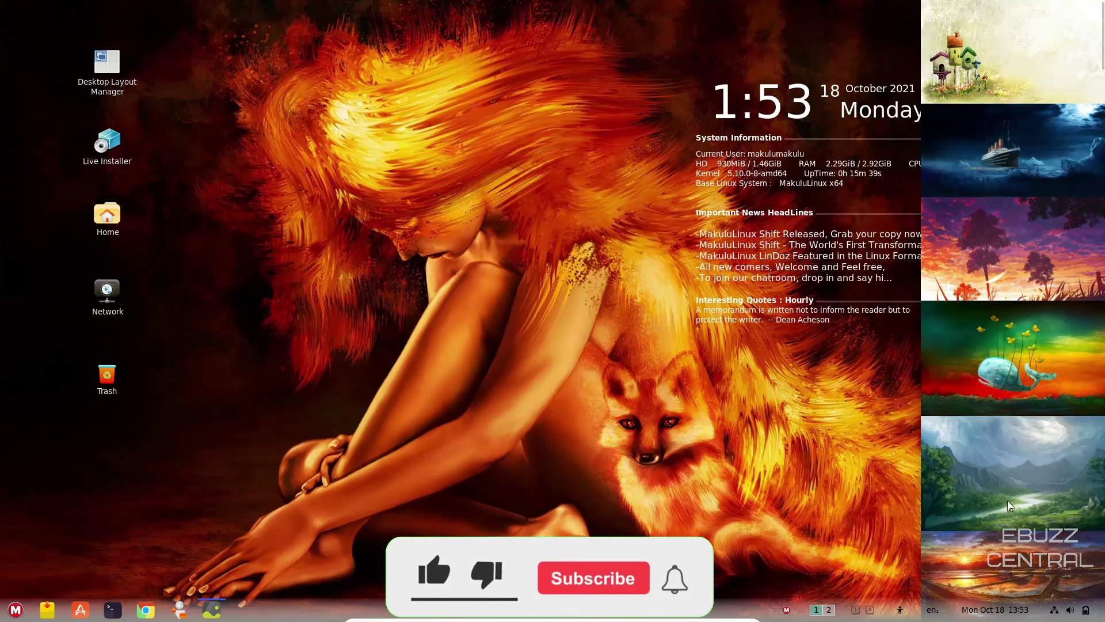
{"action": "scroll", "coordinate": [1006, 489], "scroll_direction": "down", "scroll_amount": 10}
{"action": "scroll", "coordinate": [1003, 467], "scroll_direction": "down", "scroll_amount": 10}
{"action": "scroll", "coordinate": [996, 454], "scroll_direction": "down", "scroll_amount": 10}
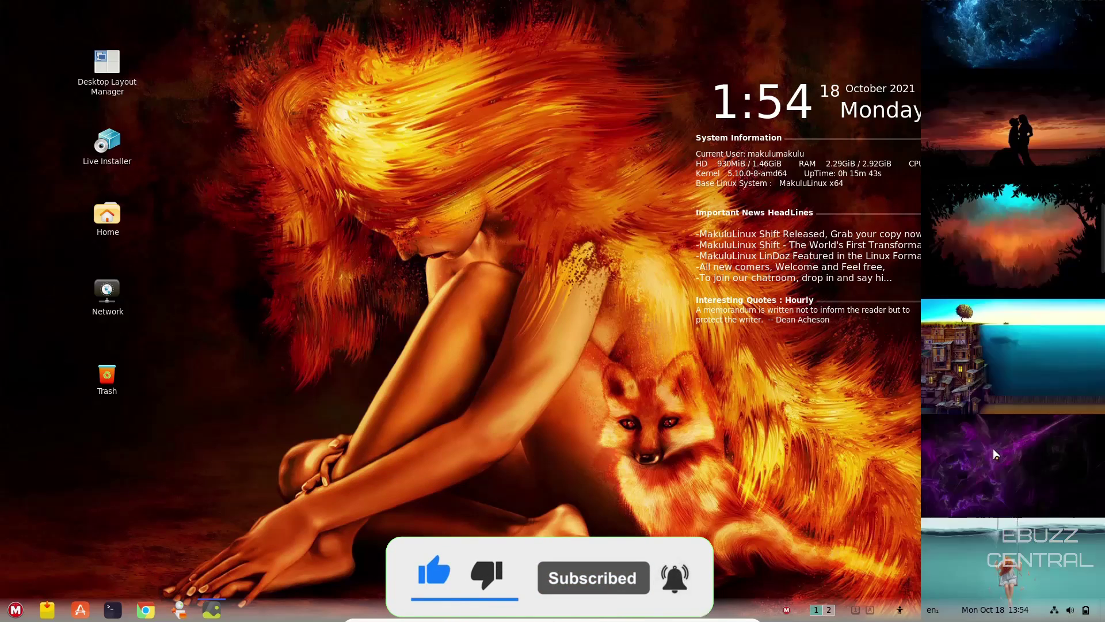
{"action": "scroll", "coordinate": [985, 433], "scroll_direction": "down", "scroll_amount": 10}
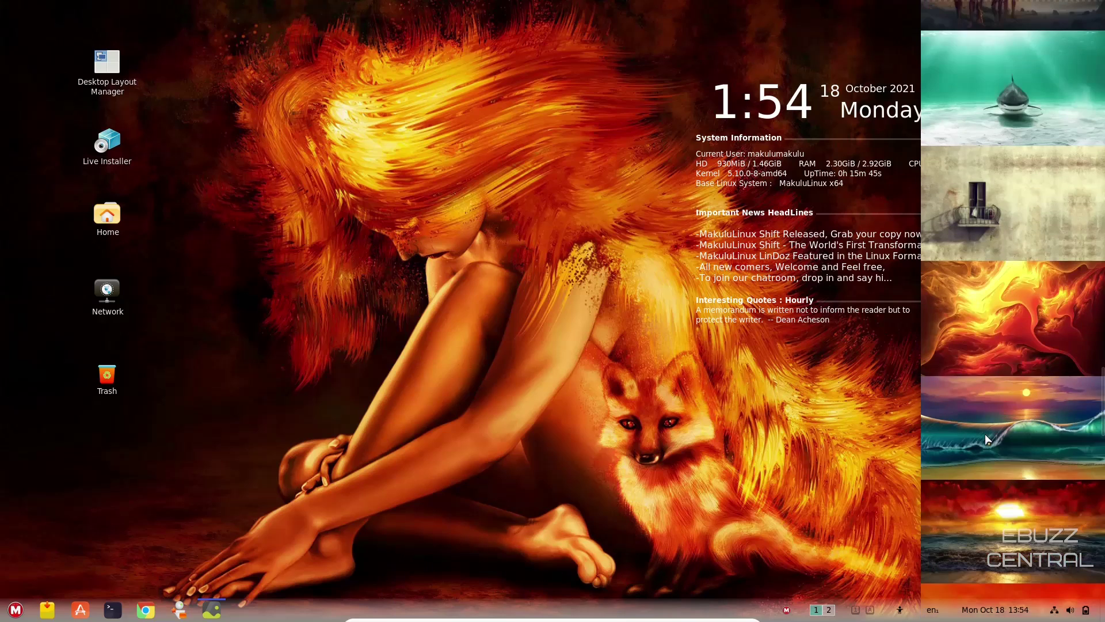
{"action": "scroll", "coordinate": [982, 423], "scroll_direction": "down", "scroll_amount": 10}
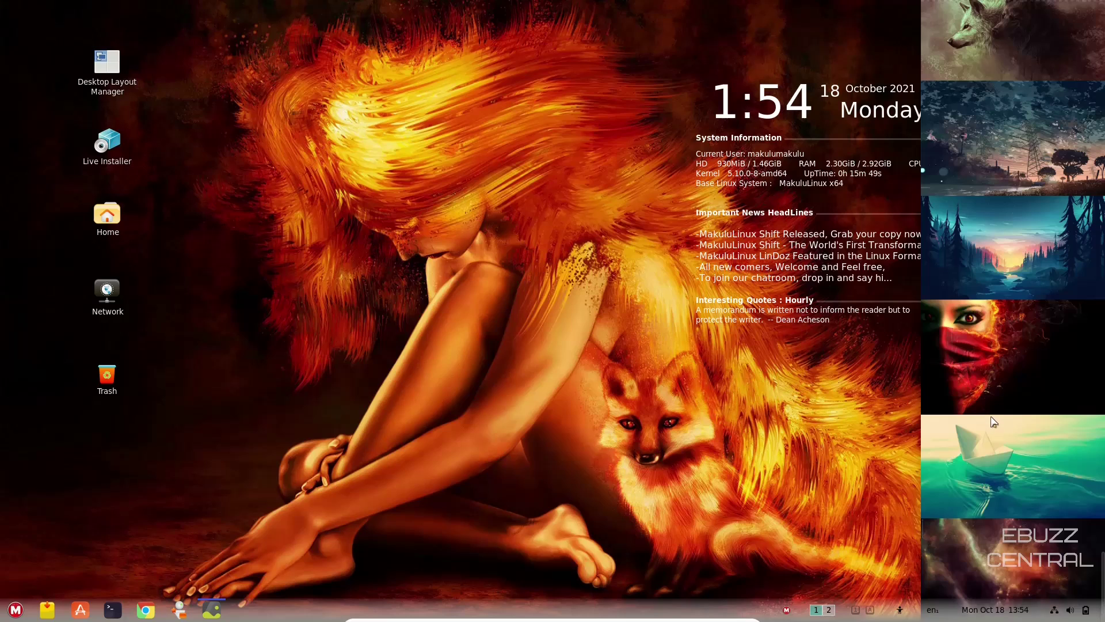
{"action": "left_click", "coordinate": [976, 347]}
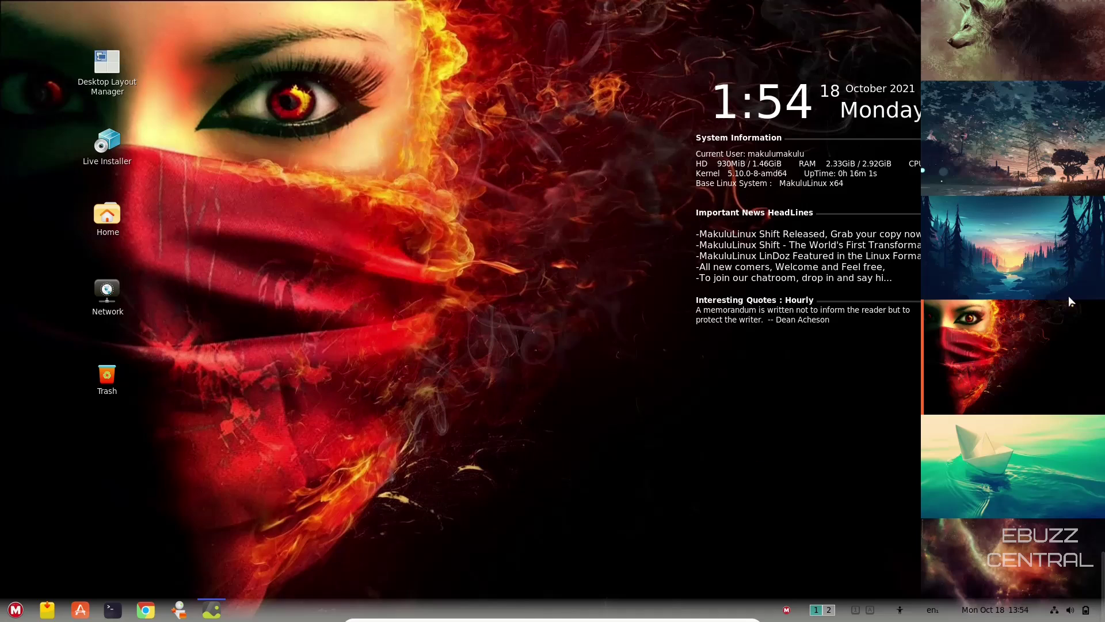
Step: In Desktop Clock Options, set System Information, Weather Report, Quotations and News Feeder to Off
{"action": "left_click", "coordinate": [889, 480]}
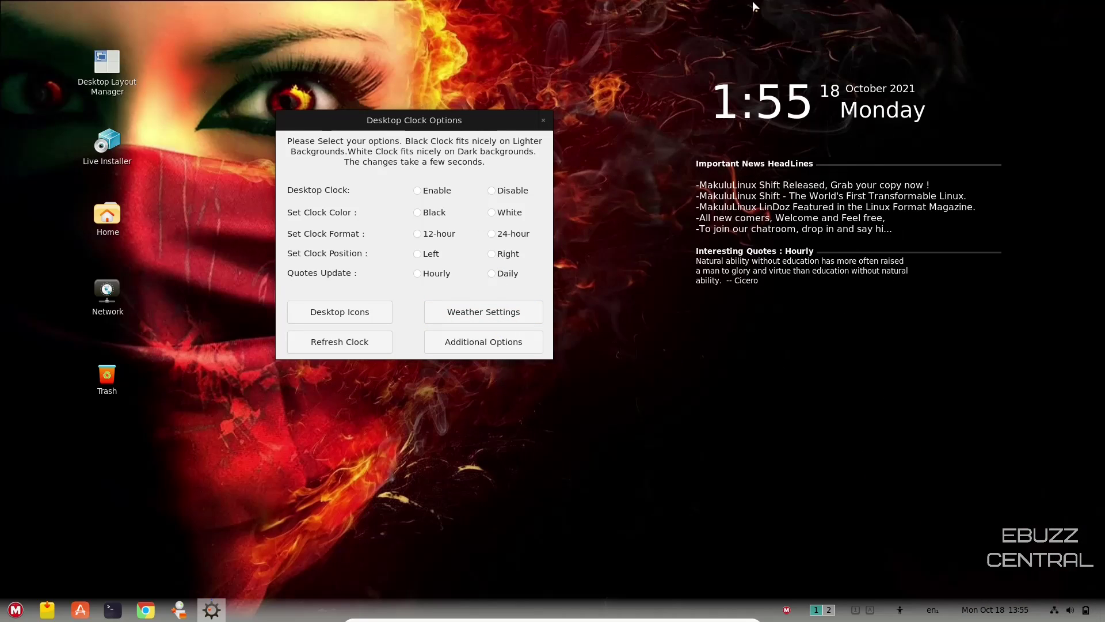
{"action": "left_click", "coordinate": [493, 344]}
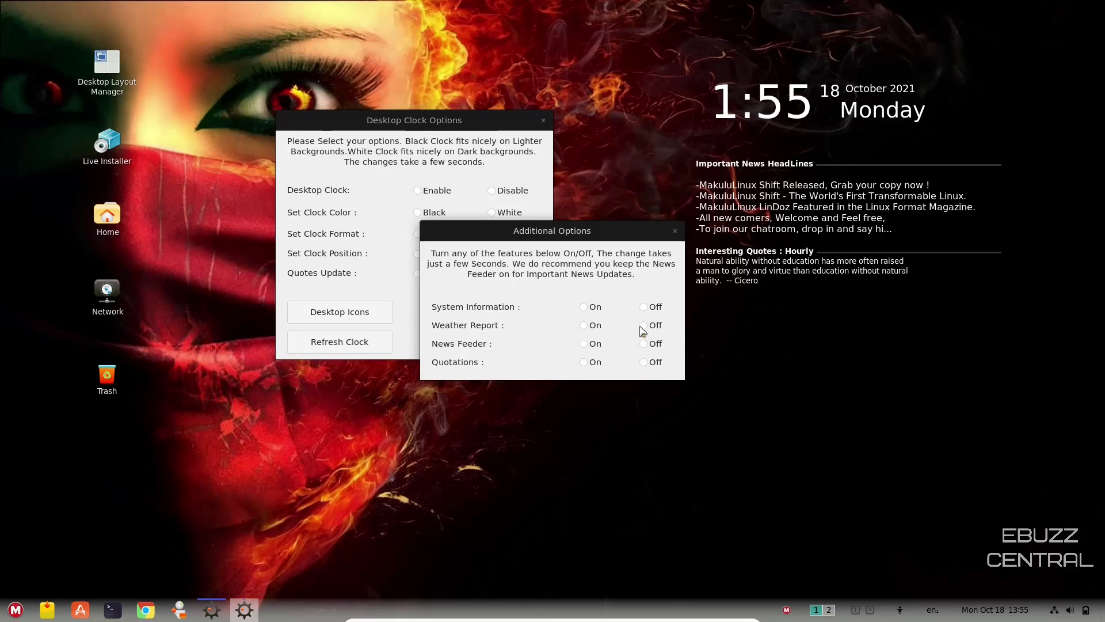
{"action": "left_click", "coordinate": [644, 307]}
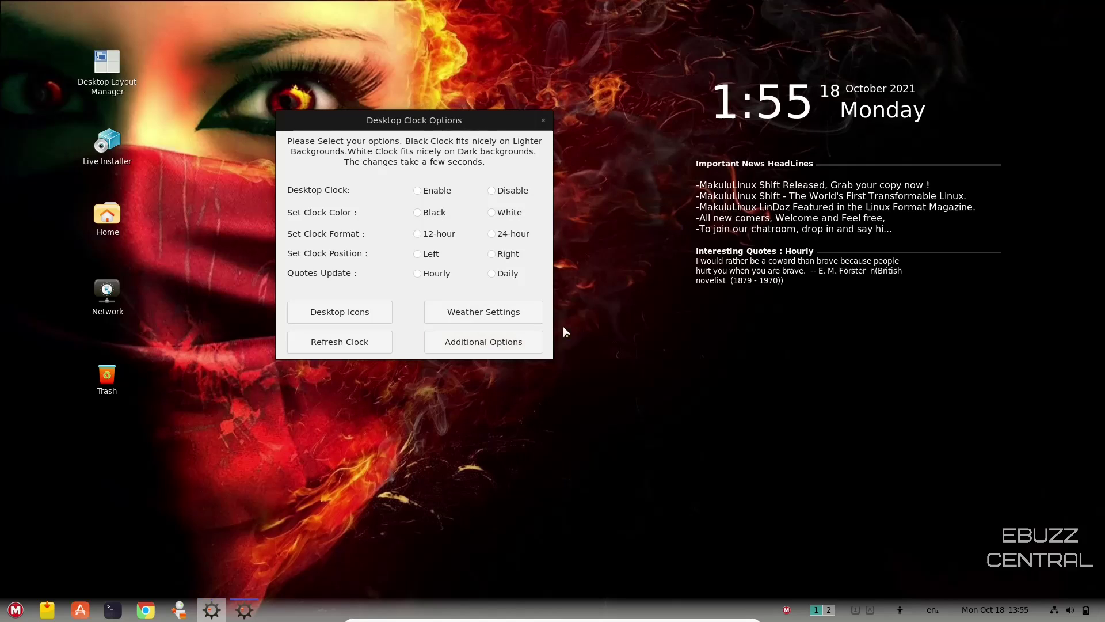
{"action": "left_click", "coordinate": [507, 340]}
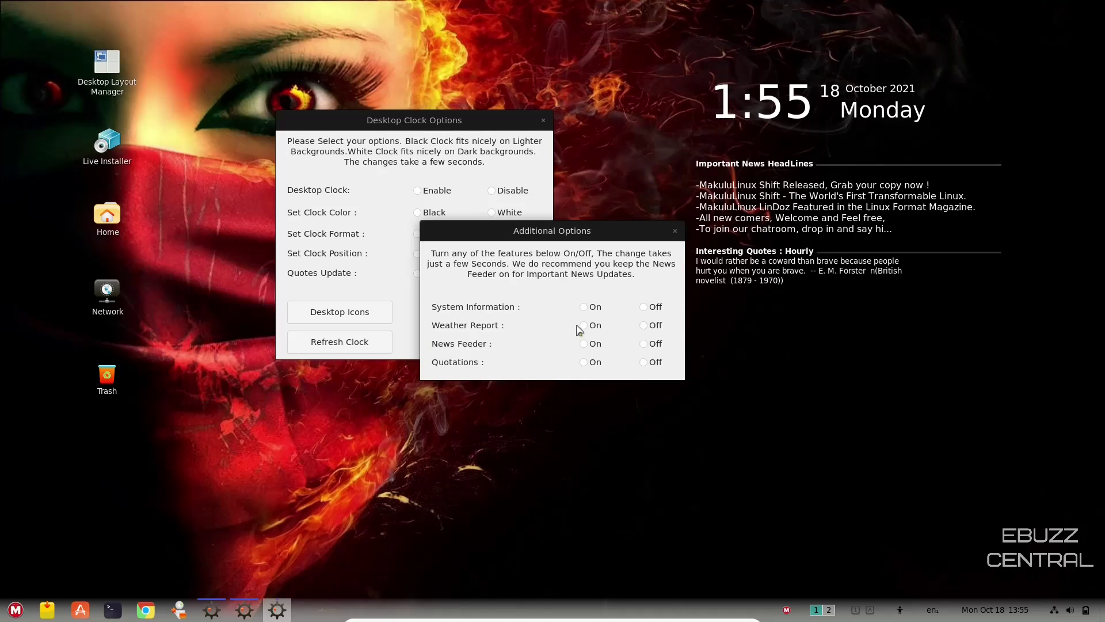
{"action": "left_click", "coordinate": [644, 325]}
{"action": "left_click", "coordinate": [530, 345]}
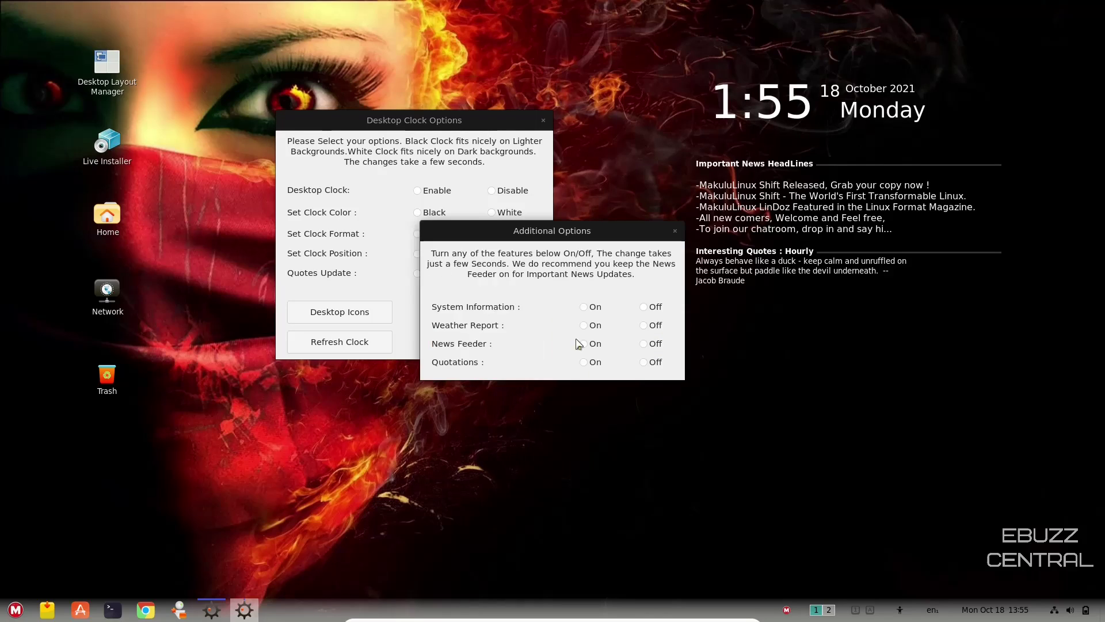
{"action": "left_click", "coordinate": [643, 362]}
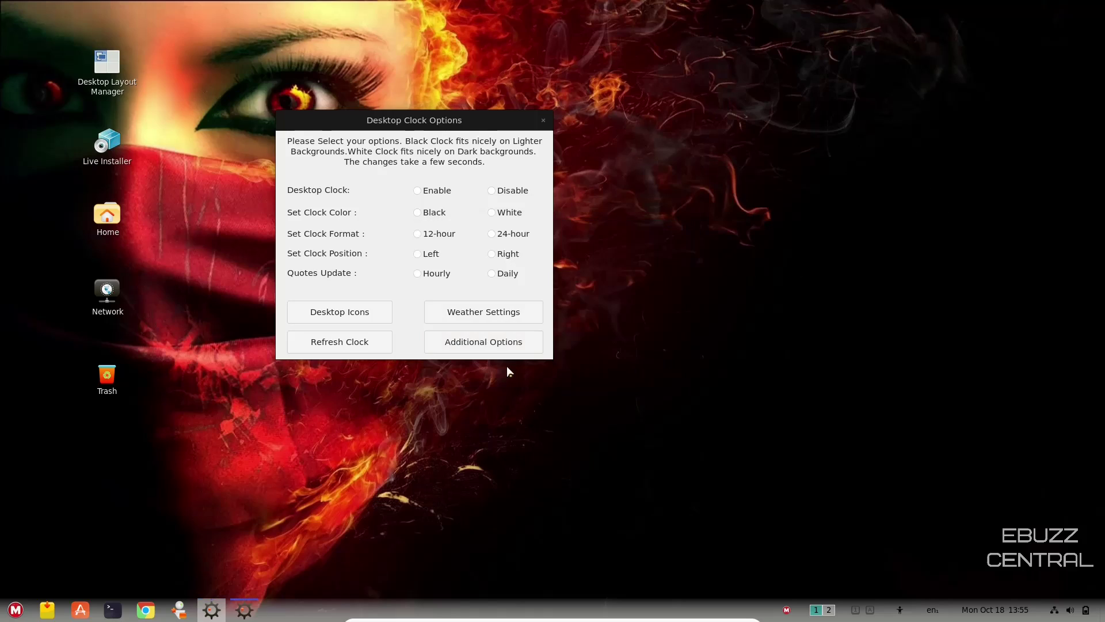
{"action": "left_click", "coordinate": [500, 345]}
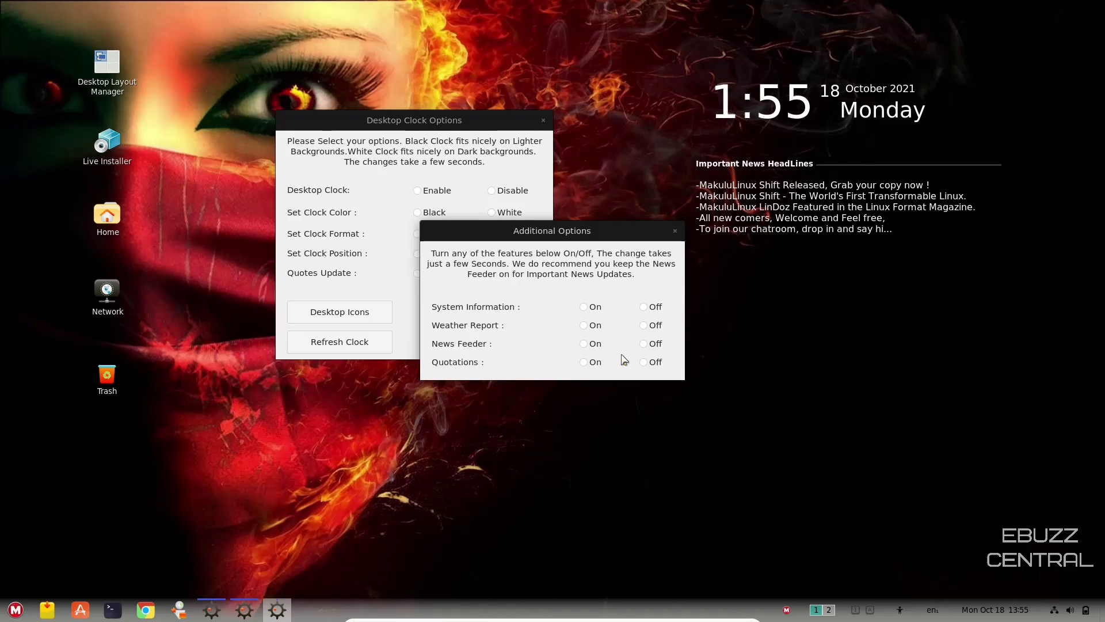
{"action": "left_click", "coordinate": [644, 345]}
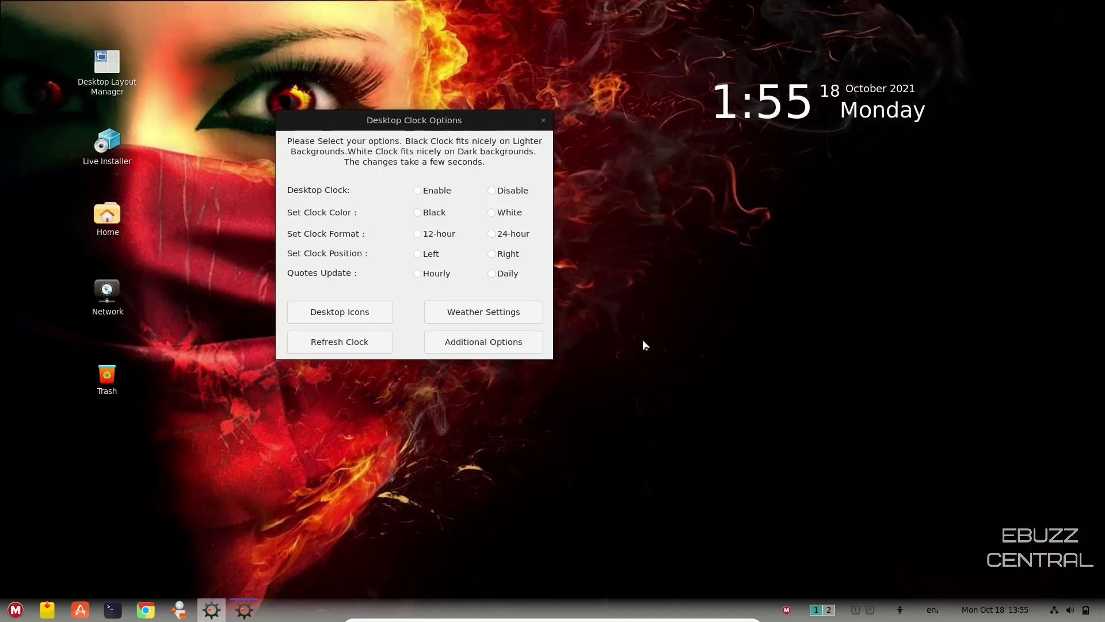
{"action": "left_click", "coordinate": [543, 120]}
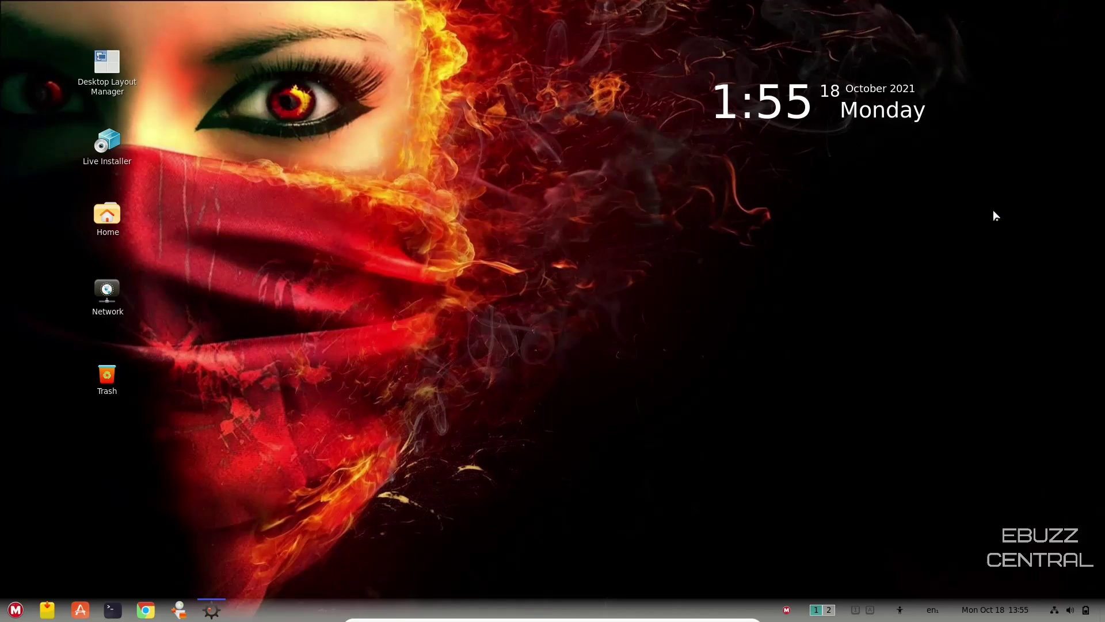
Step: In Desktop Layout Manager, set the Desktop Clock to Disable
{"action": "double_click", "coordinate": [107, 64]}
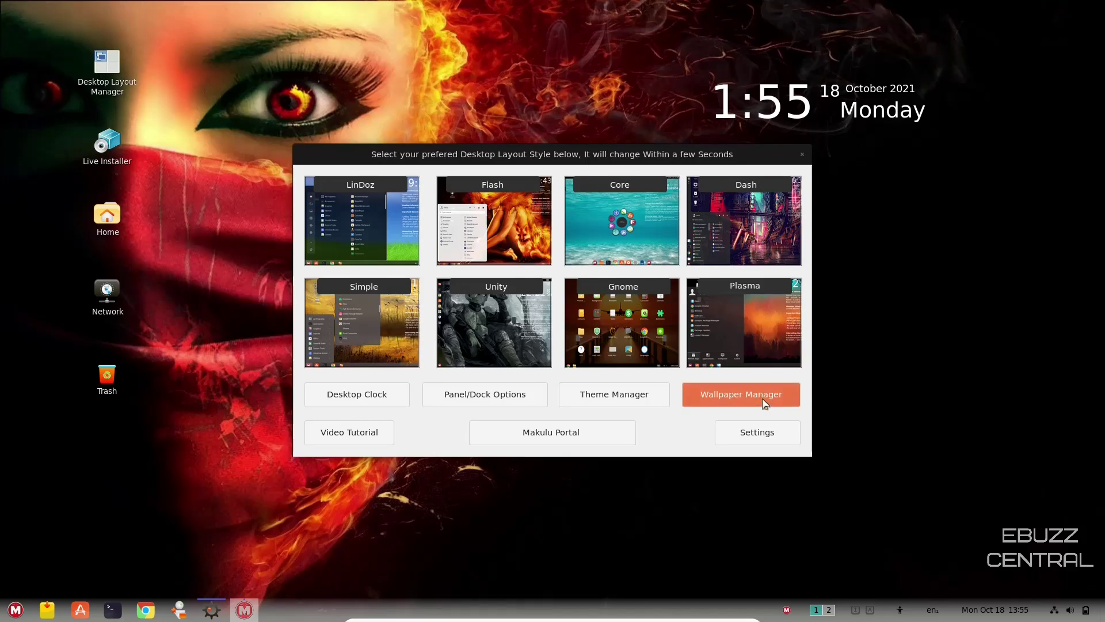
{"action": "left_click", "coordinate": [343, 388]}
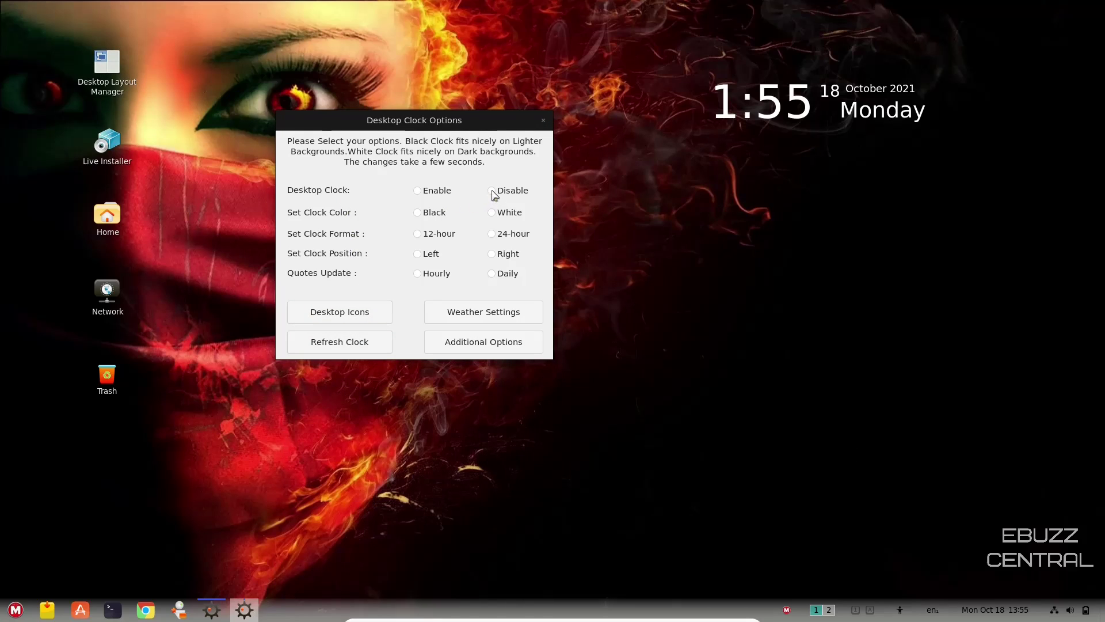
{"action": "left_click", "coordinate": [492, 190]}
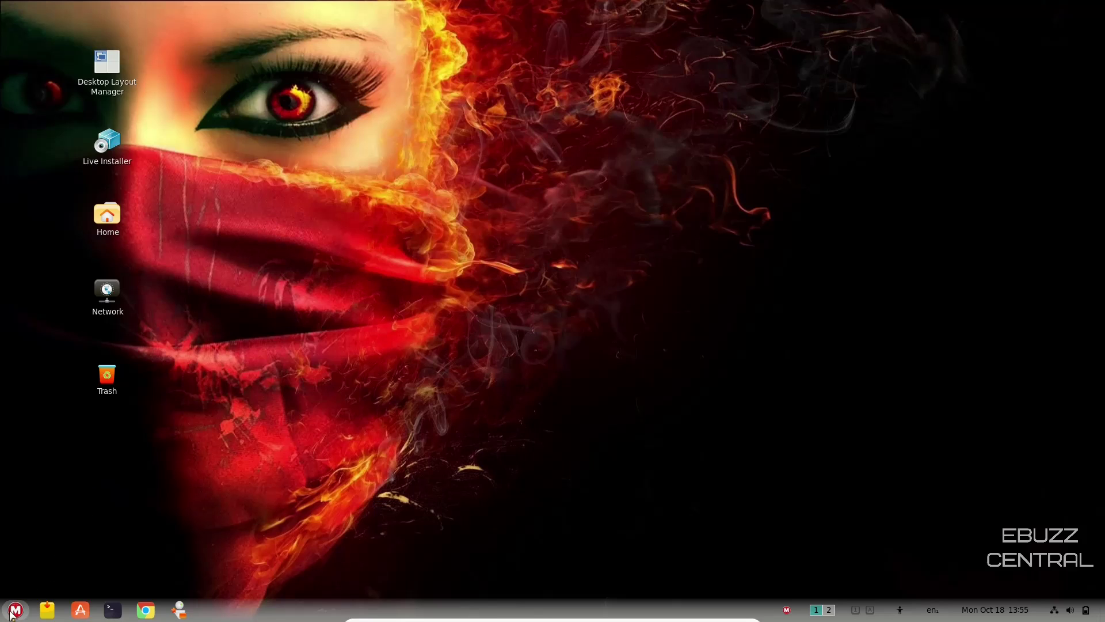
Step: Launch Settings from the applications menu and scroll through the About page's system details
{"action": "left_click", "coordinate": [14, 611]}
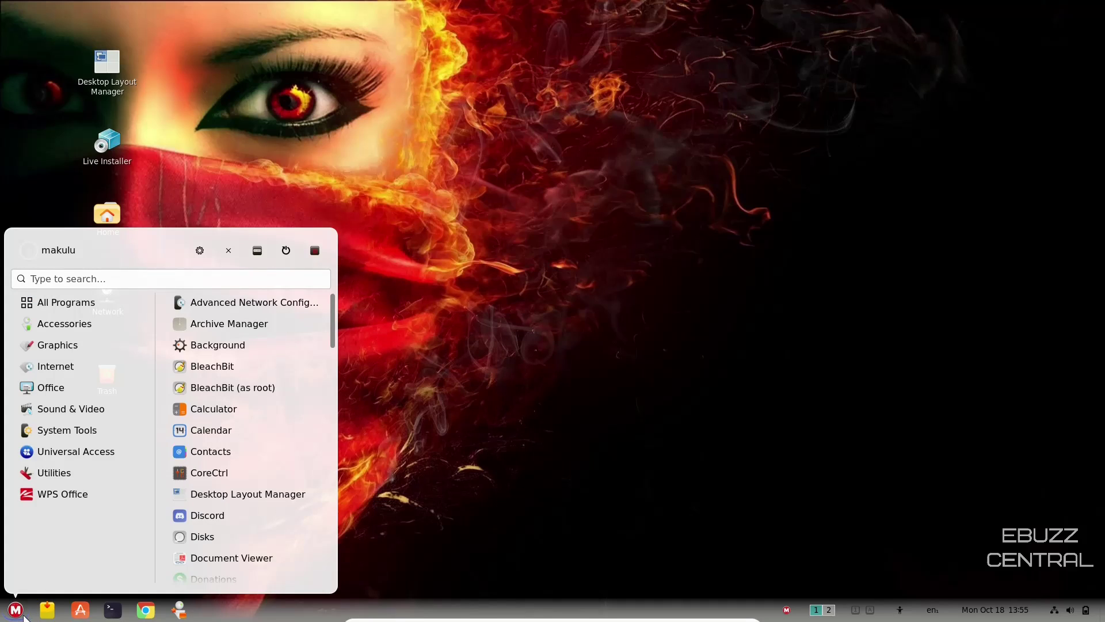
{"action": "left_click", "coordinate": [137, 280]}
{"action": "left_click", "coordinate": [199, 250]}
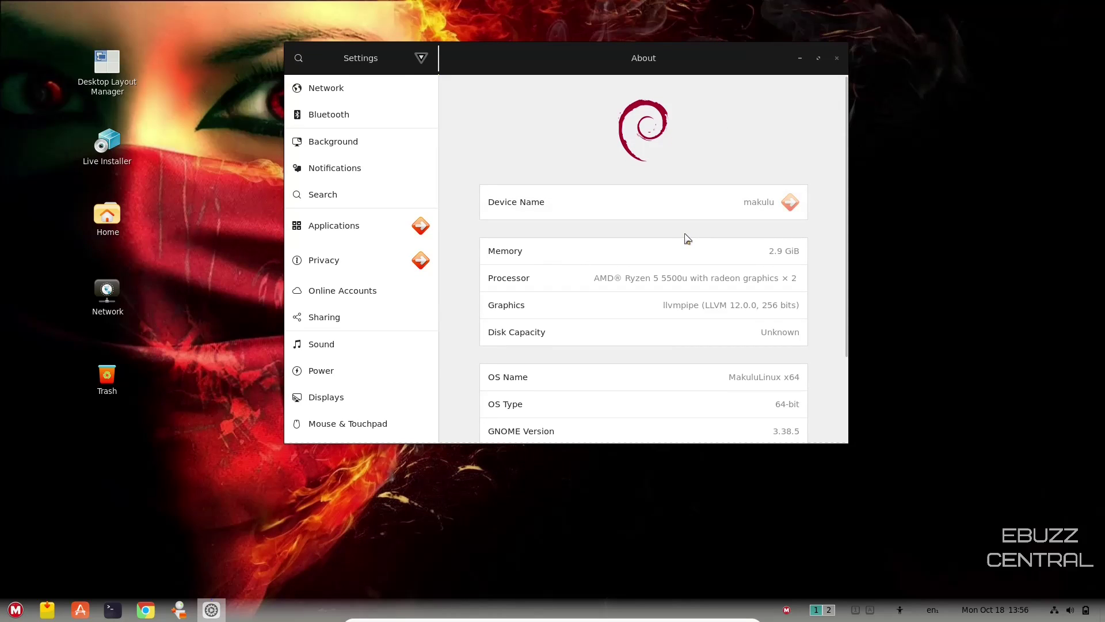
{"action": "scroll", "coordinate": [688, 239], "scroll_direction": "down", "scroll_amount": 3}
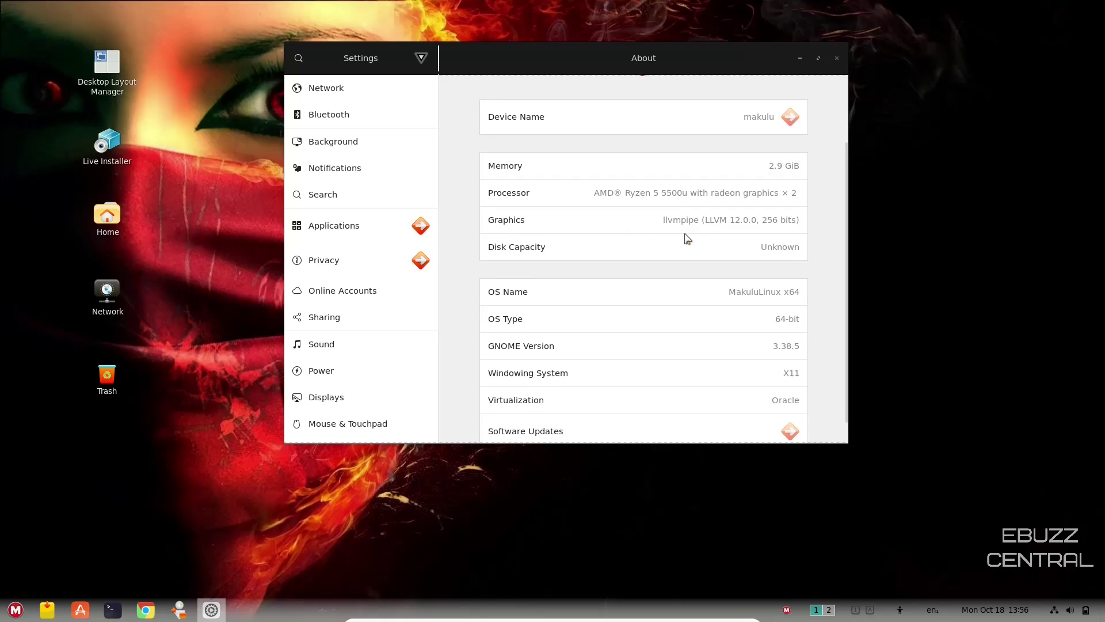
{"action": "scroll", "coordinate": [687, 239], "scroll_direction": "down", "scroll_amount": 1}
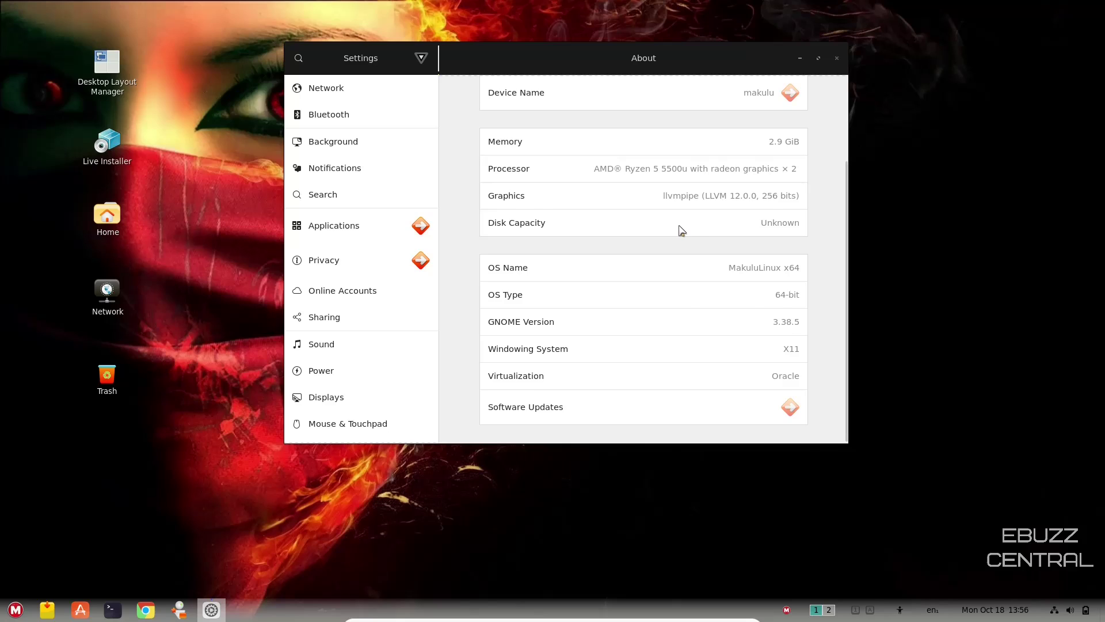
{"action": "scroll", "coordinate": [685, 230], "scroll_direction": "up", "scroll_amount": 3}
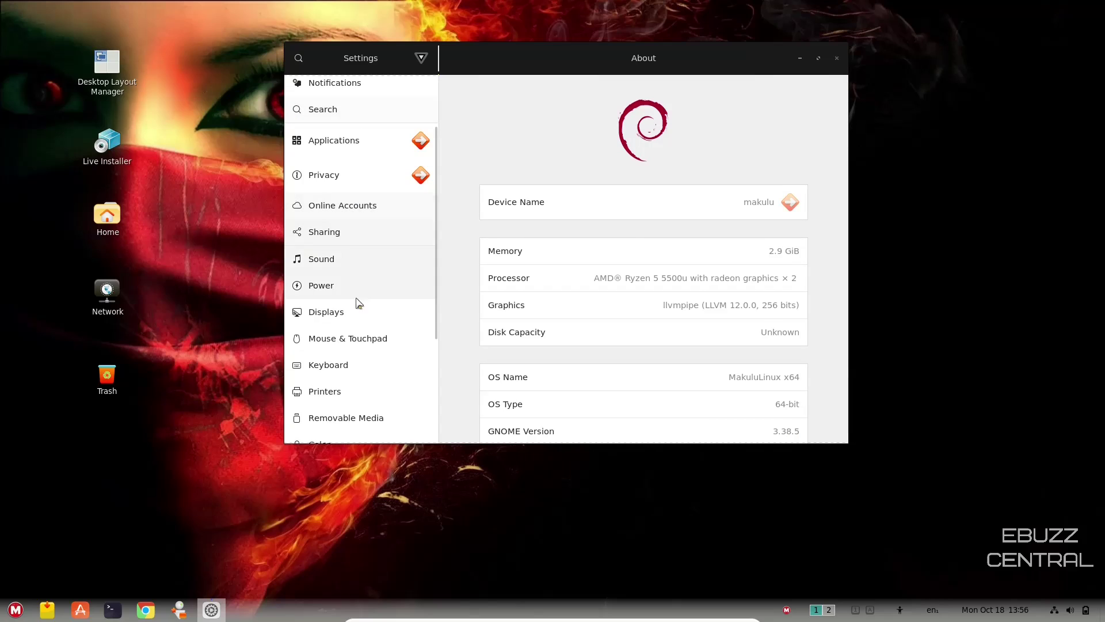
{"action": "scroll", "coordinate": [358, 339], "scroll_direction": "down", "scroll_amount": 1}
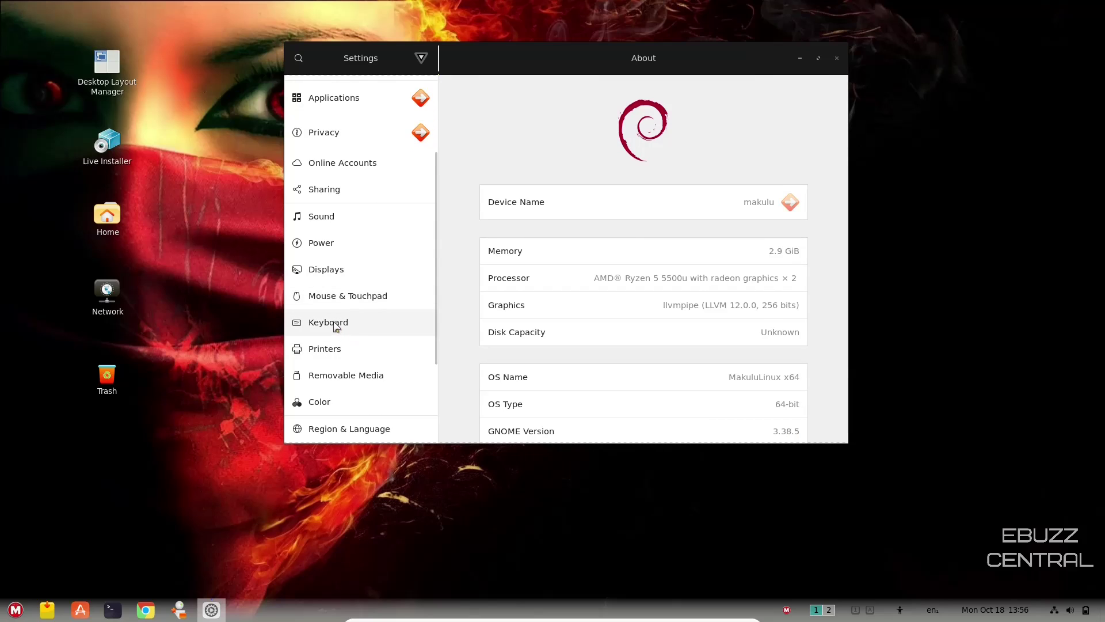
{"action": "scroll", "coordinate": [338, 326], "scroll_direction": "down", "scroll_amount": 1}
{"action": "scroll", "coordinate": [368, 333], "scroll_direction": "down", "scroll_amount": 2}
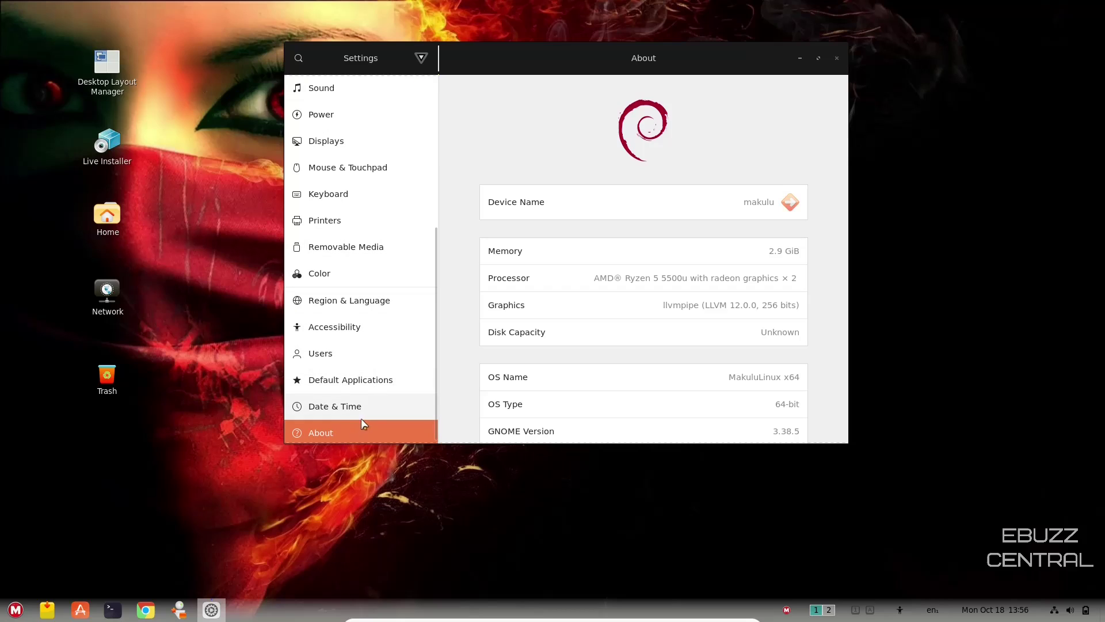
{"action": "scroll", "coordinate": [363, 403], "scroll_direction": "up", "scroll_amount": 6}
Step: Close the Settings window, then open and dismiss the applications menu
{"action": "left_click", "coordinate": [836, 58]}
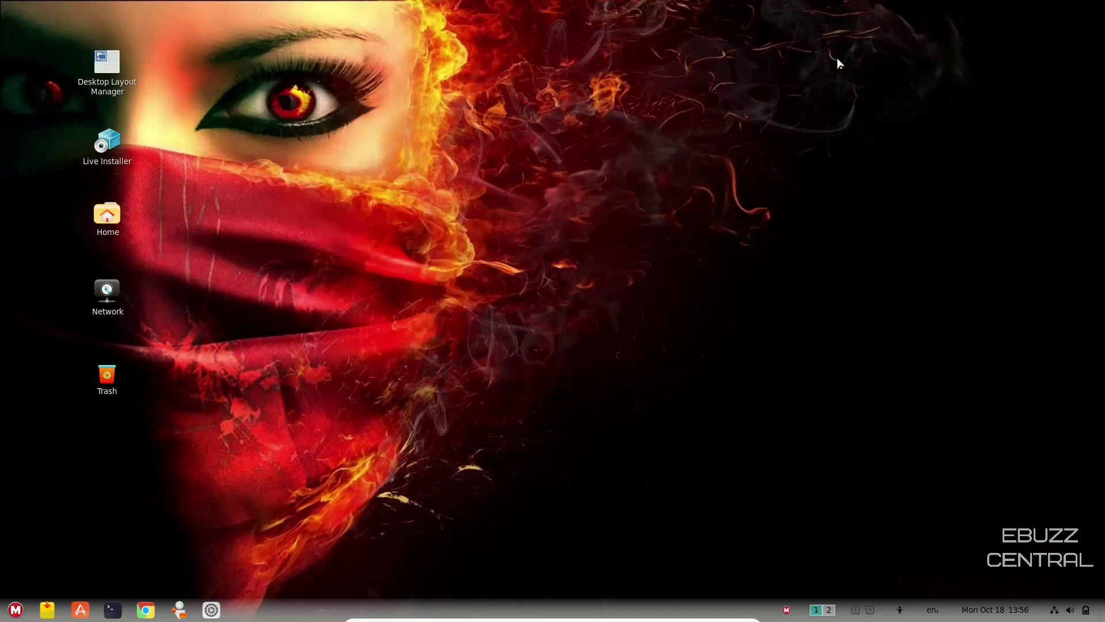
{"action": "left_click", "coordinate": [16, 612]}
{"action": "left_click", "coordinate": [603, 409]}
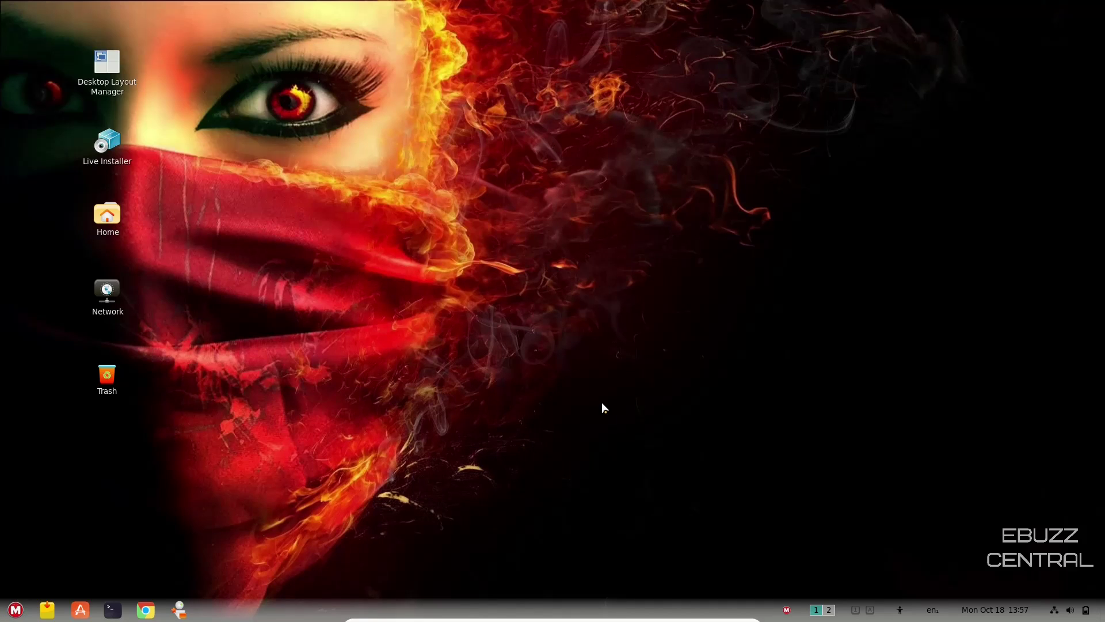